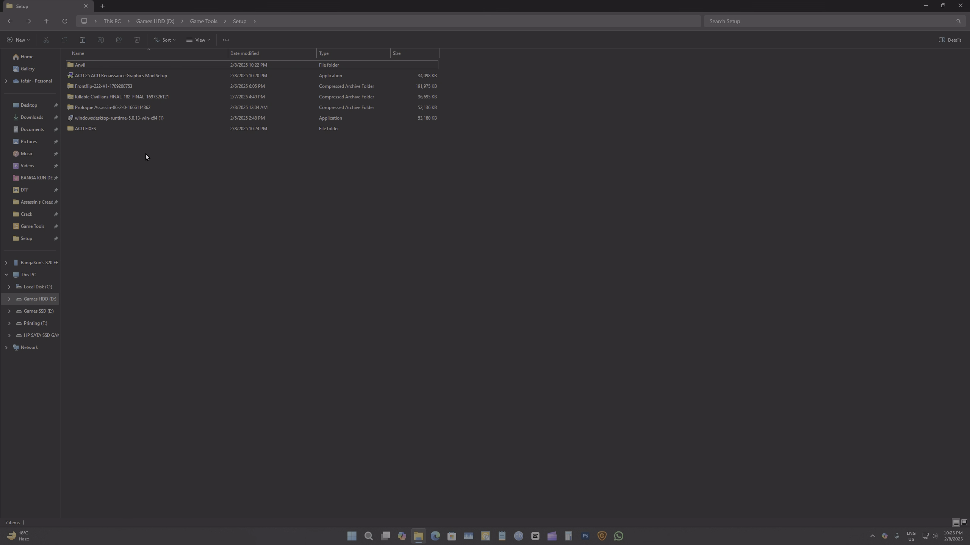
middle_click(39, 300)
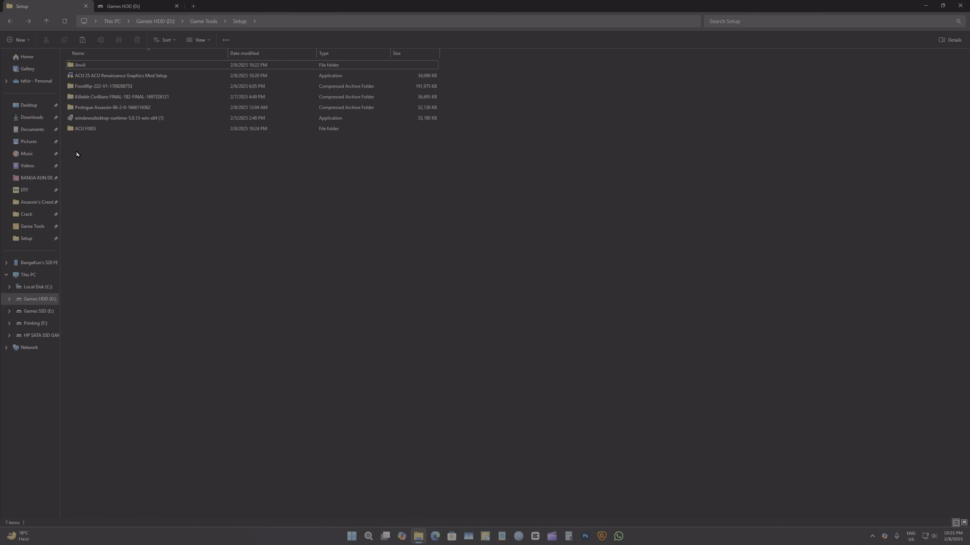
left_click(131, 5)
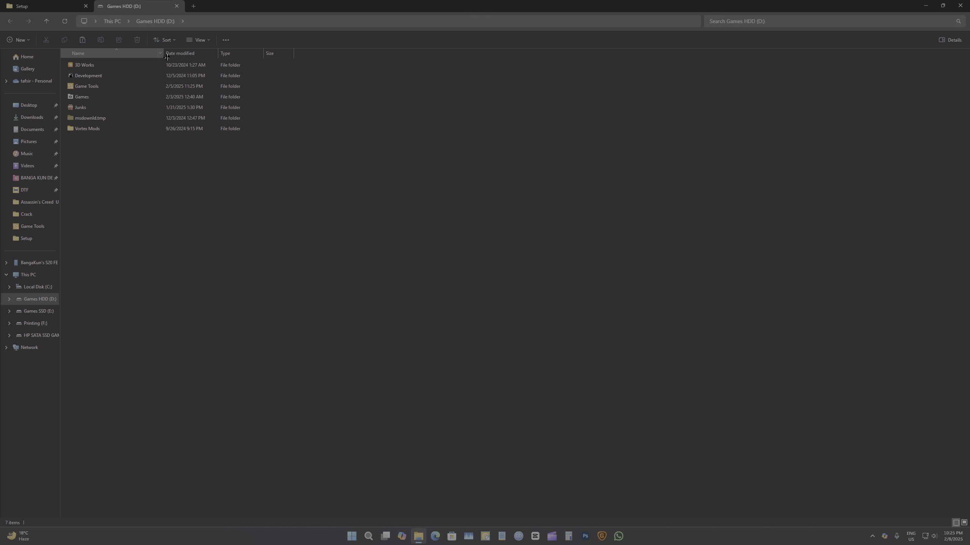
middle_click(122, 5)
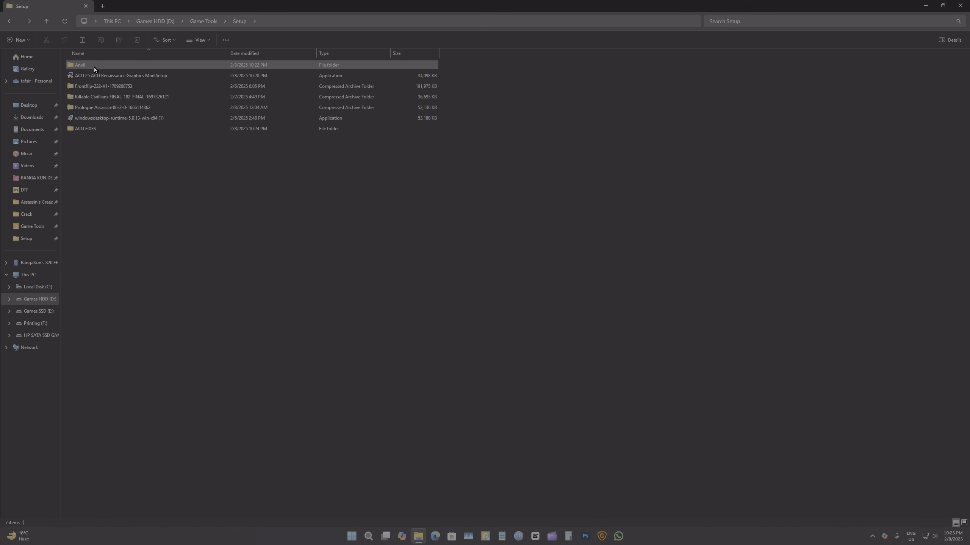
- Switch to Microsoft Edge, search the web for runtime 5.0.17 and check the .NET 5.0 download result
left_click(134, 119)
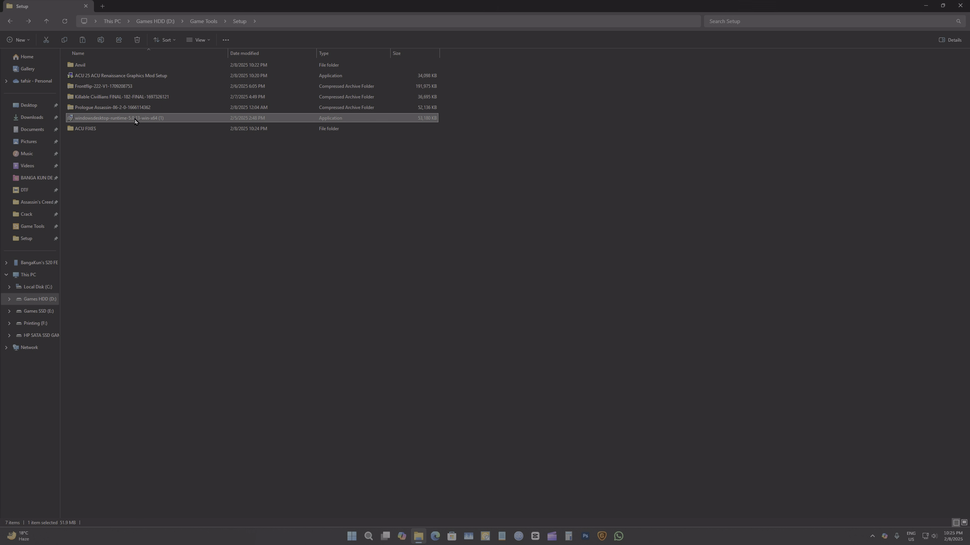
left_click(436, 536)
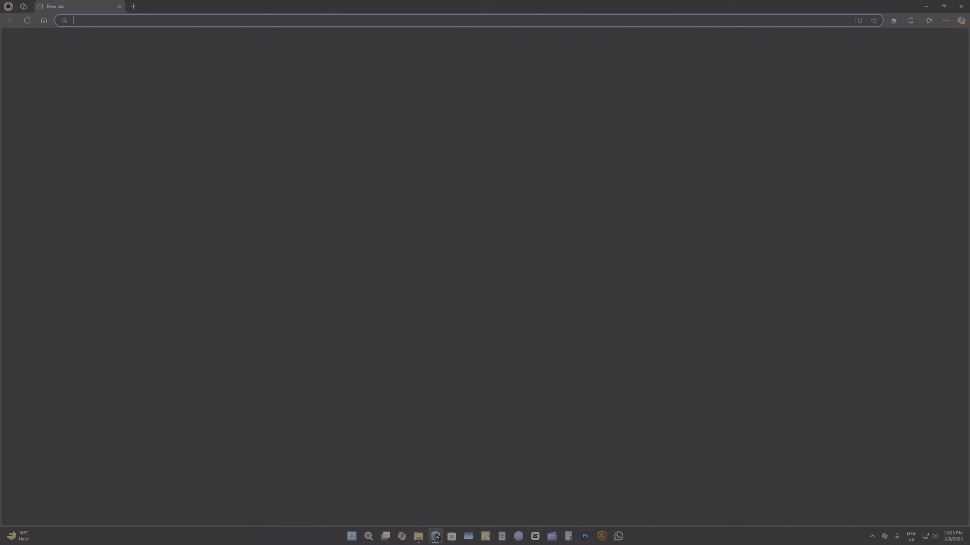
type("RUNtime 5.0.17")
key("Return")
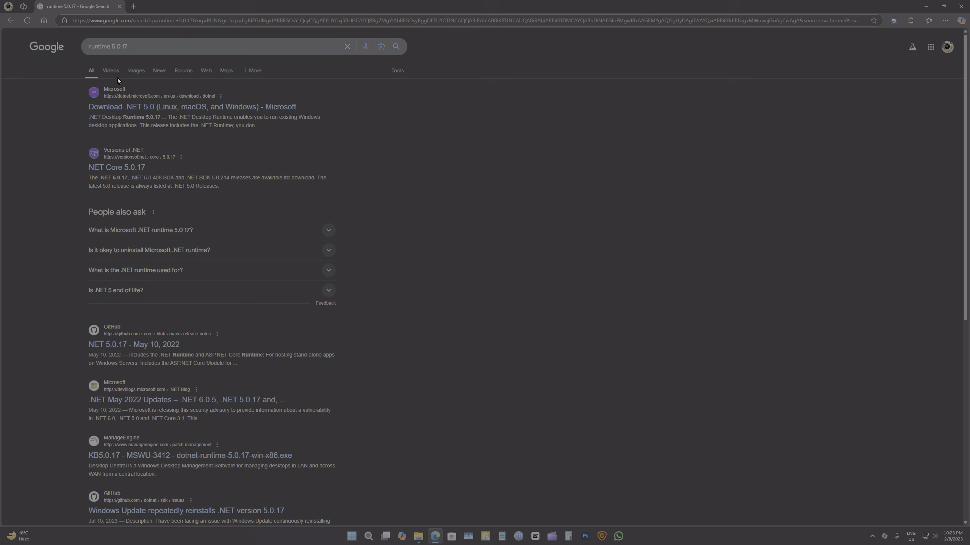
left_click_drag(88, 107, 188, 107)
left_click(407, 156)
key("alt+F4")
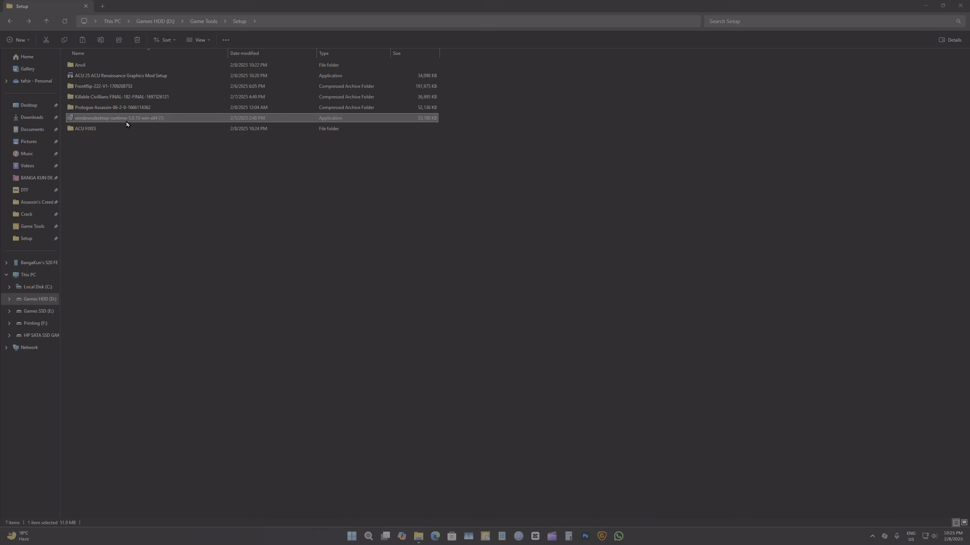
- Launch AnvilToolkit from the Anvil folder inside Setup
left_click(126, 121)
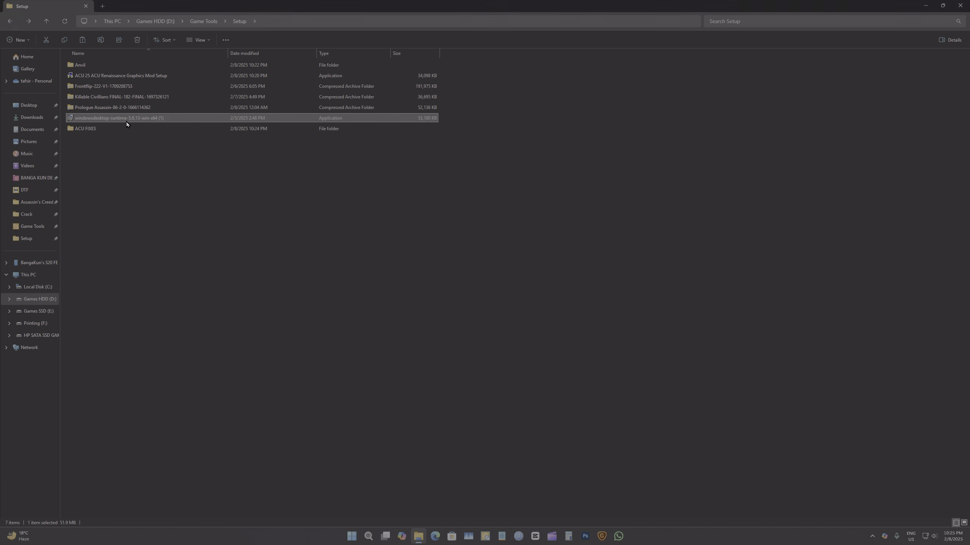
double_click(108, 67)
double_click(109, 98)
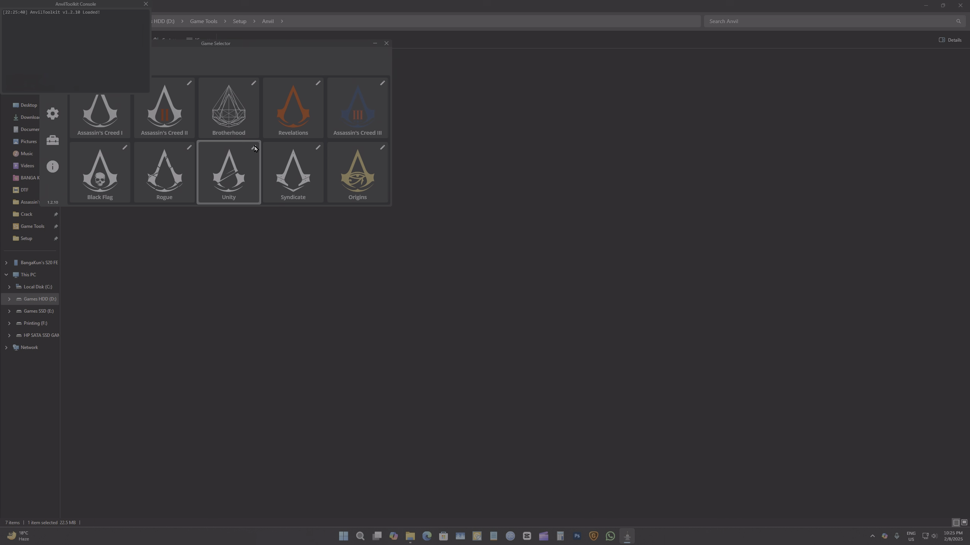
- Try to set the Unity entry's path to executable to the game's ACU.exe in the Game Editor
left_click(253, 147)
left_click_drag(193, 54, 502, 148)
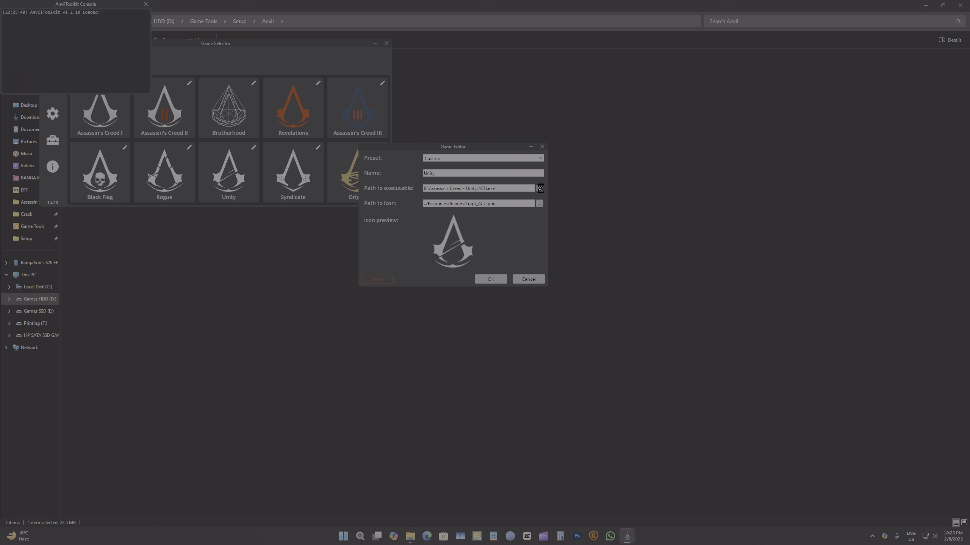
left_click(539, 189)
scroll(511, 213, "down", 1)
double_click(512, 335)
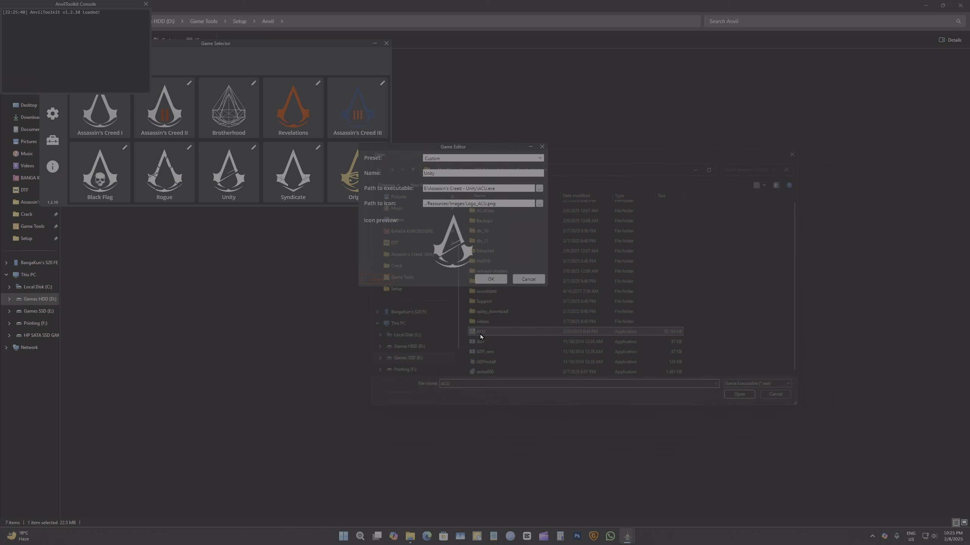
left_click(527, 278)
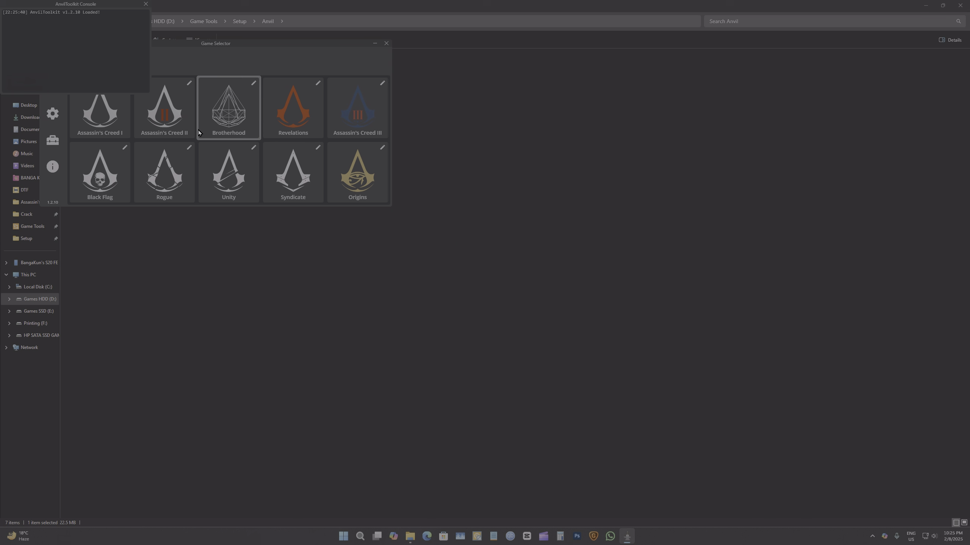
- Open the Unity game in AnvilToolkit and move its Game Explorer window aside
left_click(240, 184)
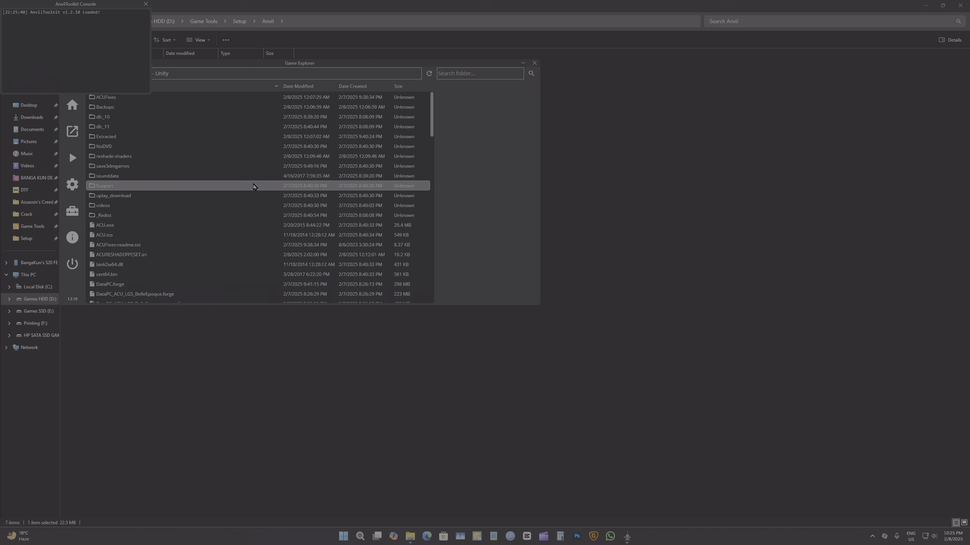
left_click_drag(372, 63, 715, 94)
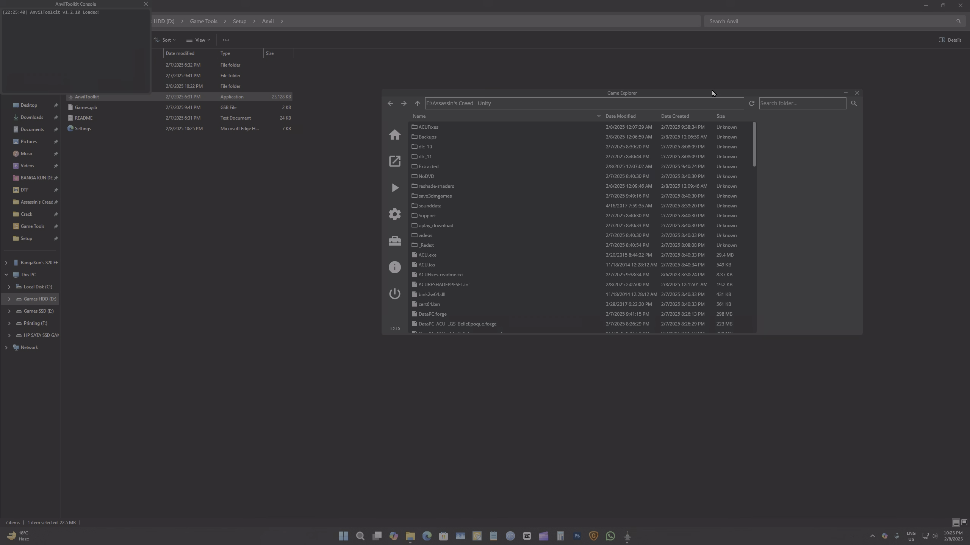
- Return File Explorer to the Setup folder and move the AnvilToolkit console clear of the file list
left_click(277, 200)
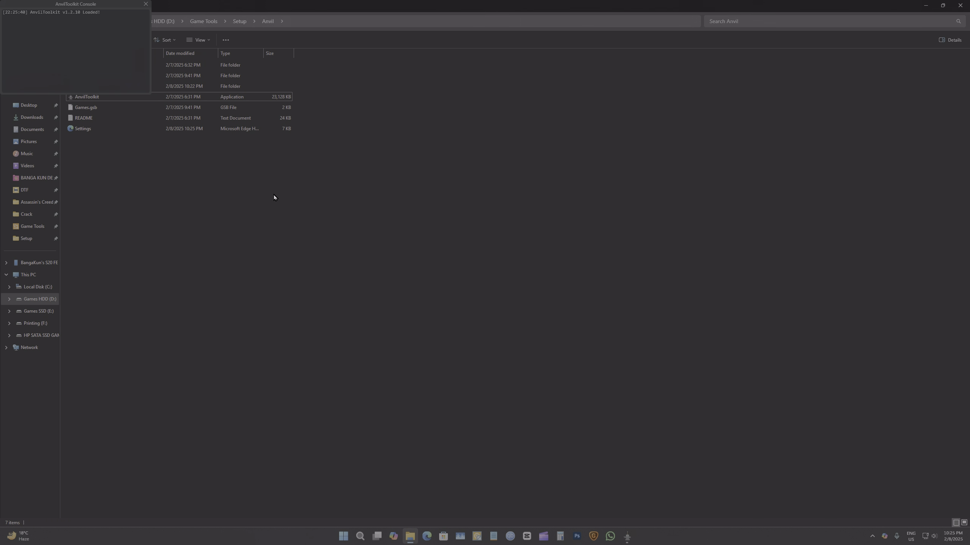
key("alt+Left")
left_click_drag(85, 4, 590, 79)
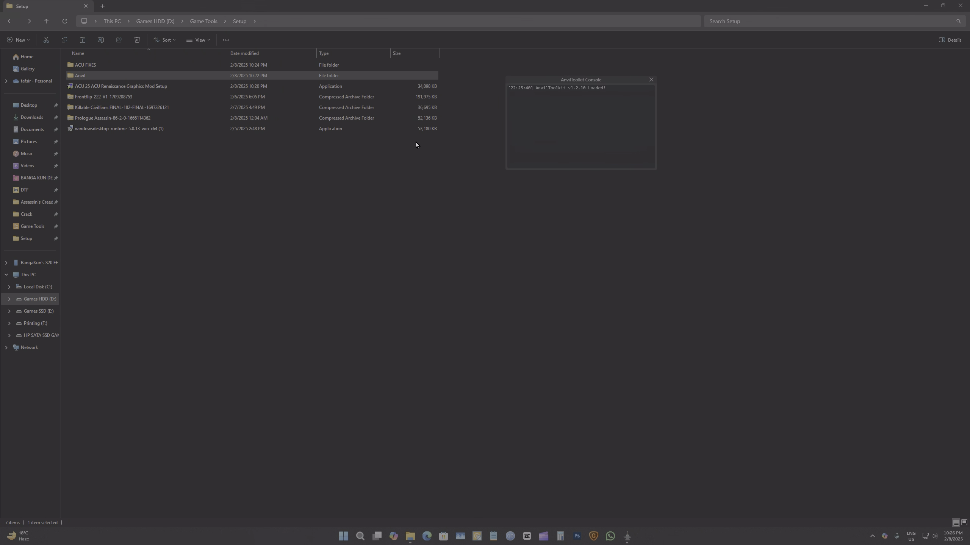
left_click(284, 176)
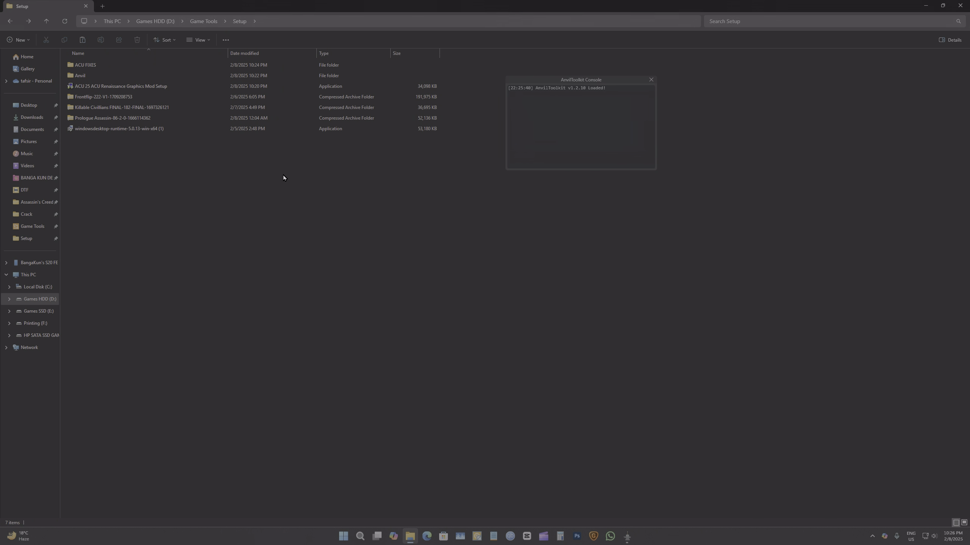
- Look inside the Frontflip, Killable Civilians and Prologue Assassin mod archives in the Setup folder
double_click(115, 98)
key("alt+Left")
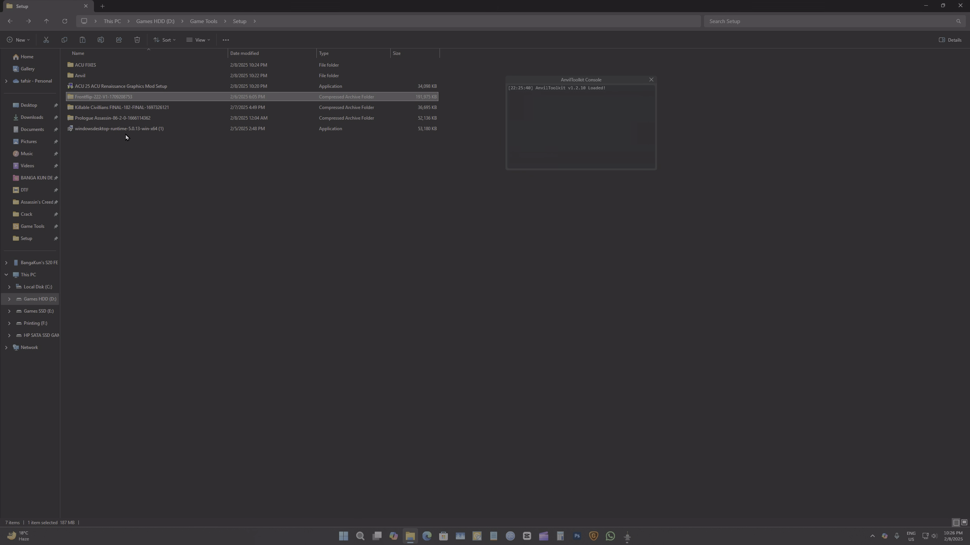
double_click(100, 107)
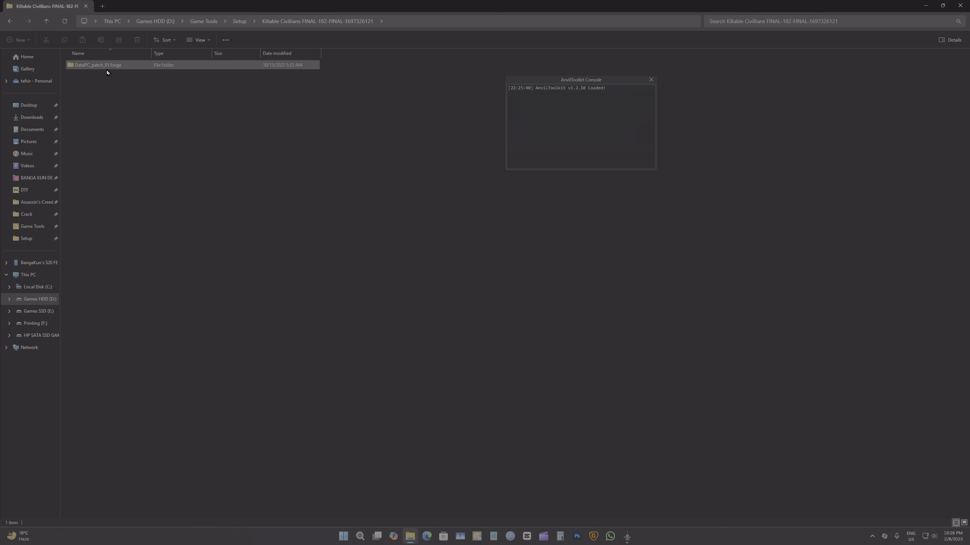
key("alt+Left")
double_click(108, 117)
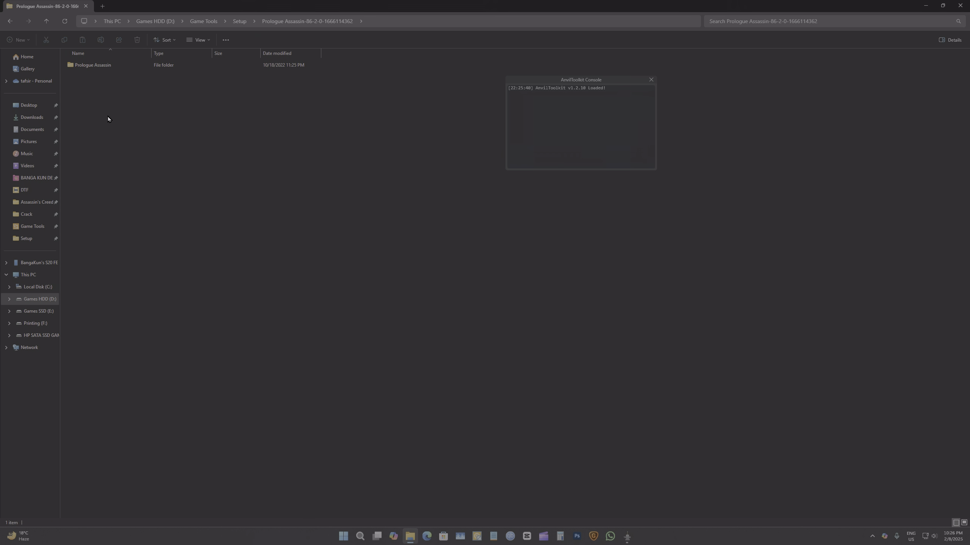
key("alt+Left")
- Examine the files in the DataPC_patch_01.forge folder of the Killable Civilians archive and return to Setup
double_click(120, 108)
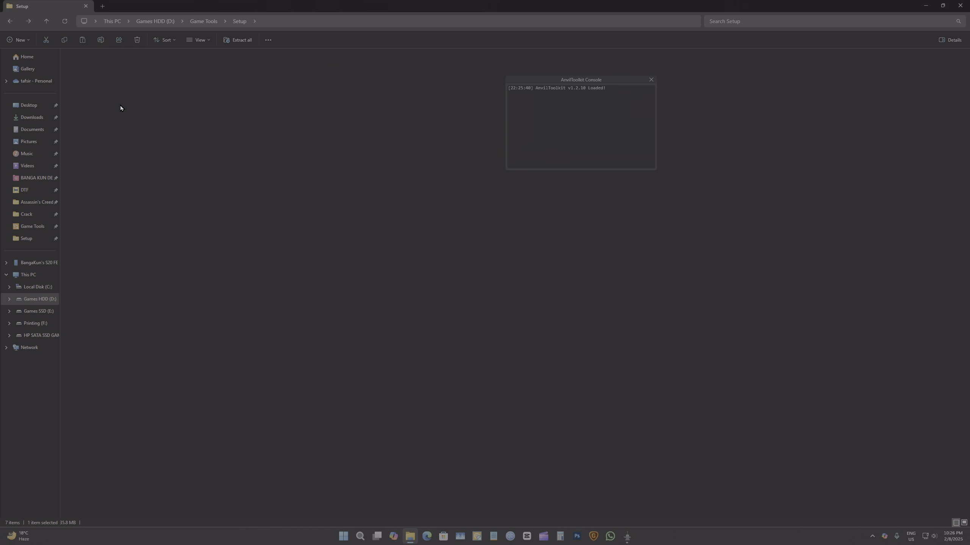
double_click(104, 65)
left_click_drag(151, 149, 135, 64)
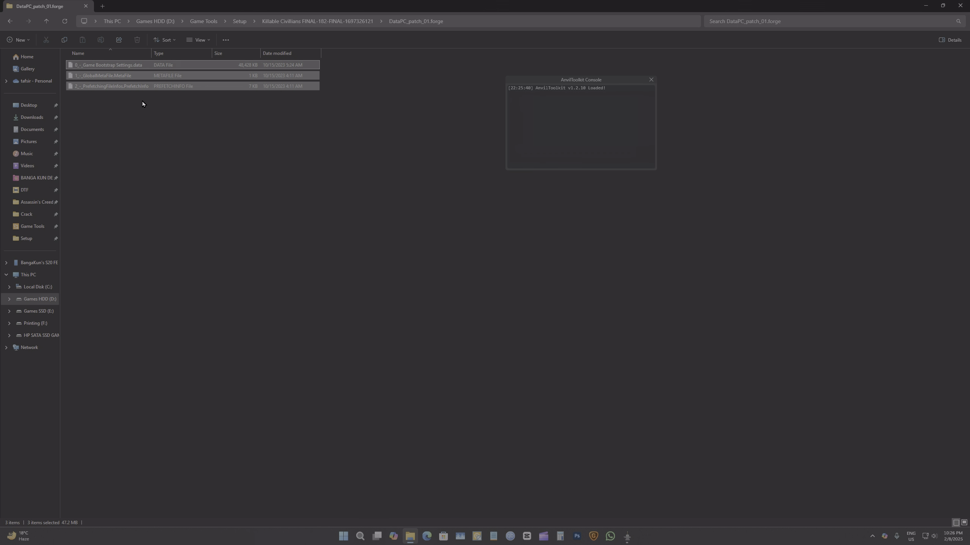
key("alt+Left")
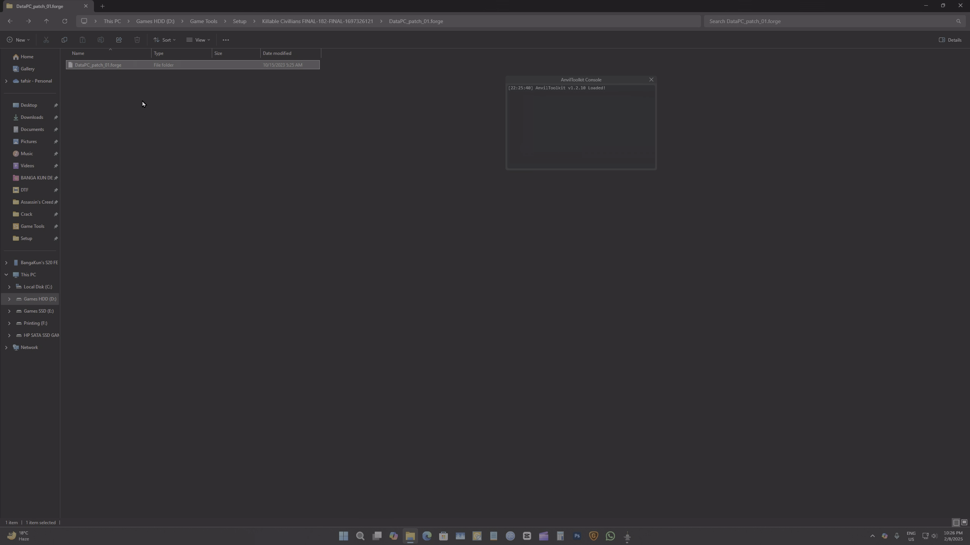
key("alt+Left")
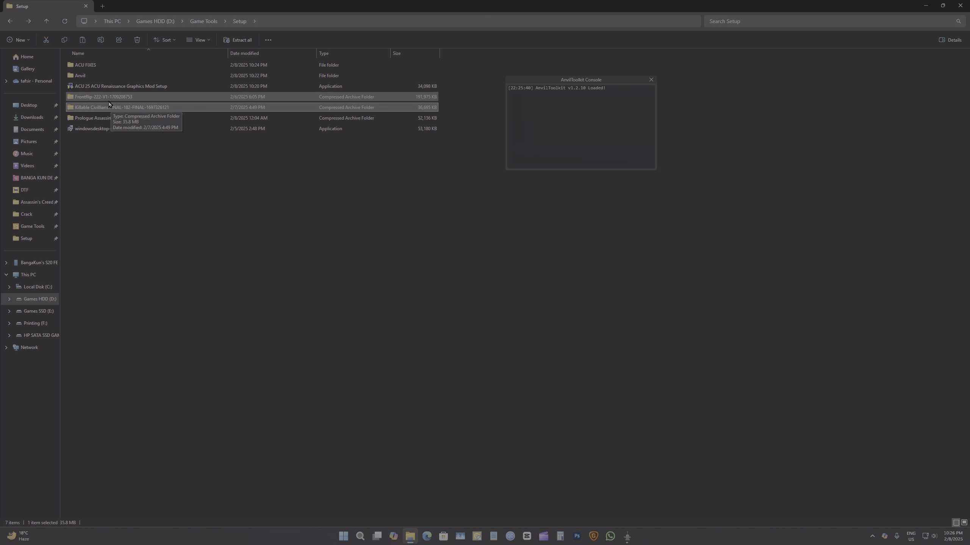
- Examine the two data files in the Frontflip archive and select the one whose name starts with 2
double_click(109, 100)
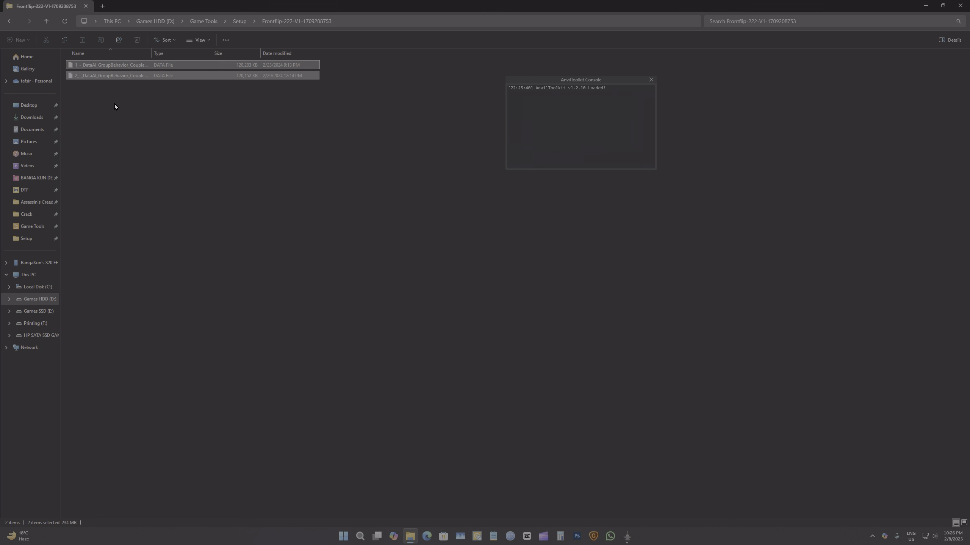
left_click_drag(115, 104, 109, 54)
left_click(110, 66)
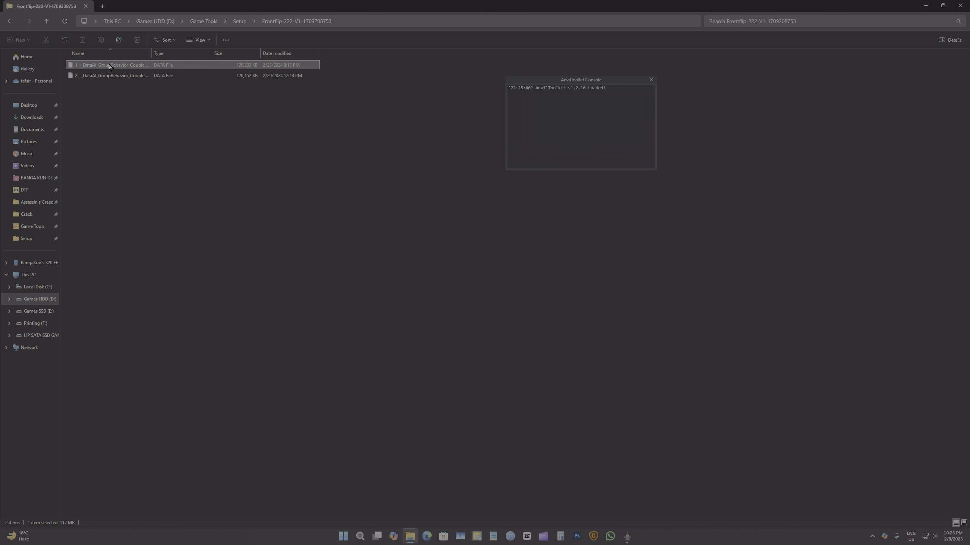
left_click(90, 78)
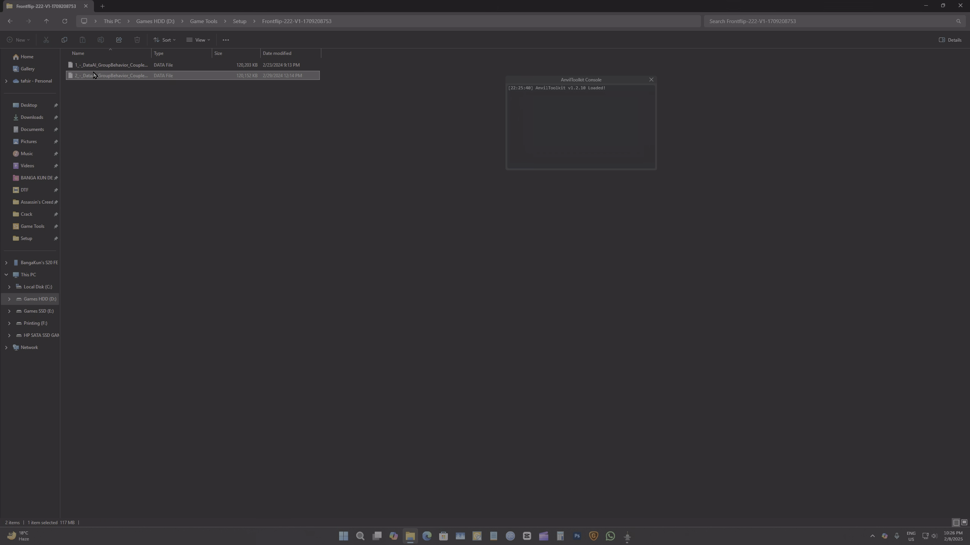
- Switch to AnvilToolkit, open DataPC.forge in the Game Explorer and move the console off the file list
left_click(633, 534)
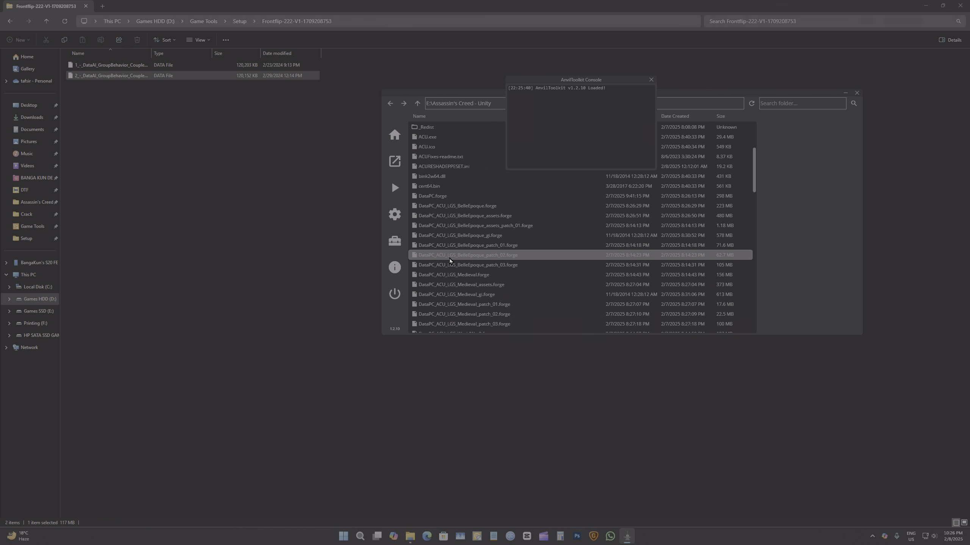
left_click(446, 196)
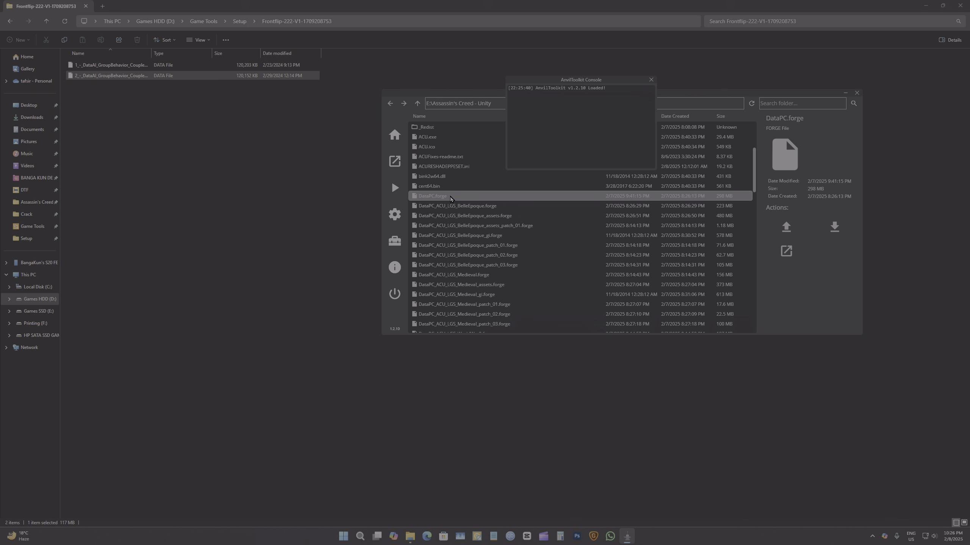
double_click(450, 196)
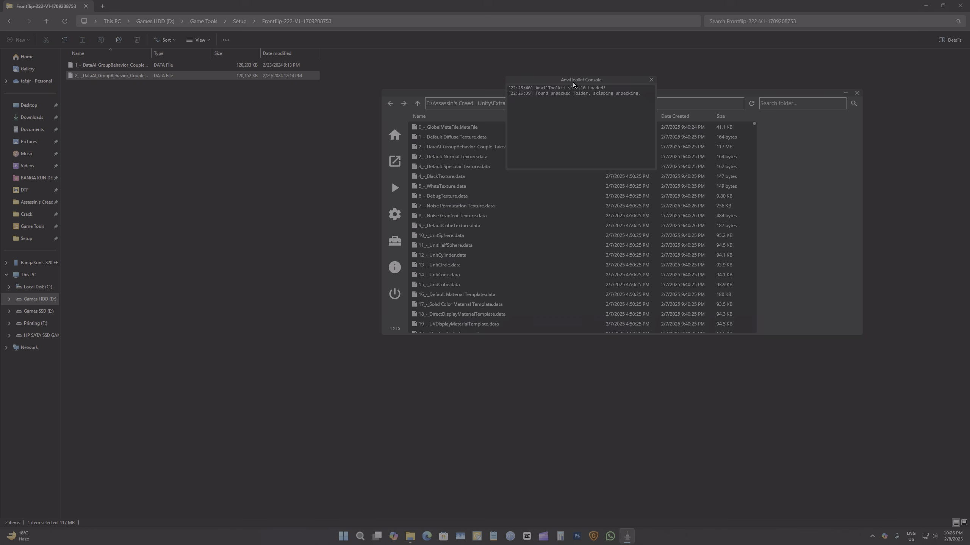
left_click_drag(602, 84, 951, 173)
left_click(454, 177)
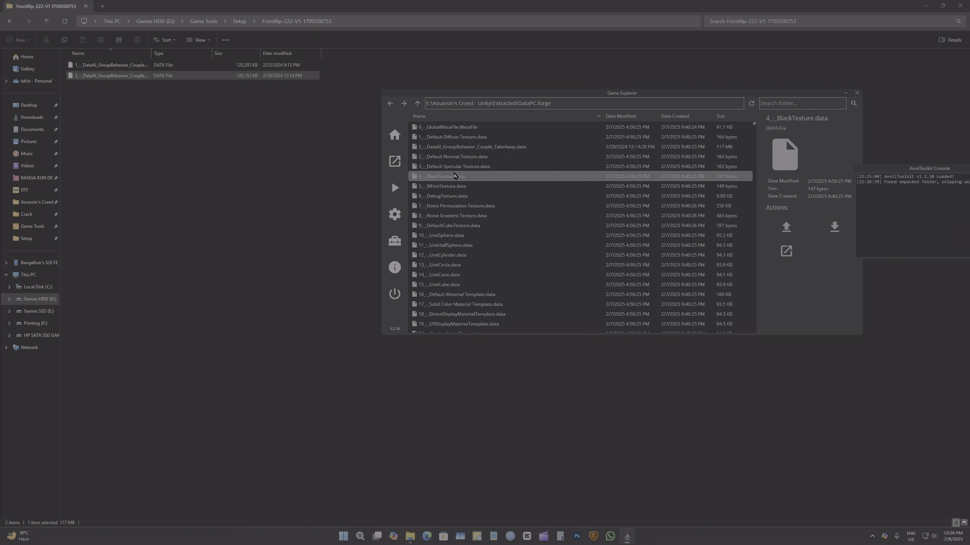
- Copy the extracted DataPC.forge folder path from AnvilToolkit and open that folder in a new File Explorer tab
left_click(453, 105)
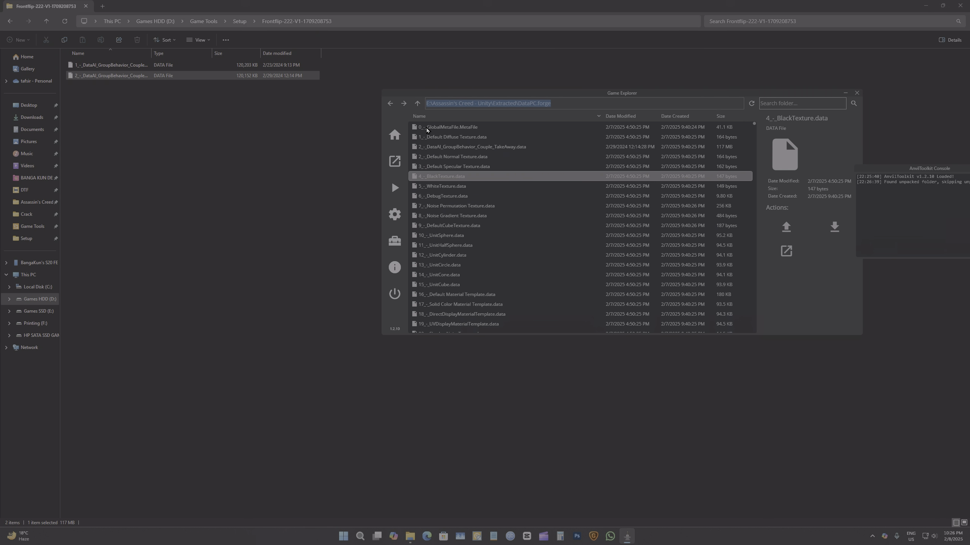
right_click(454, 108)
left_click(461, 120)
left_click(102, 5)
left_click(102, 5)
left_click(266, 21)
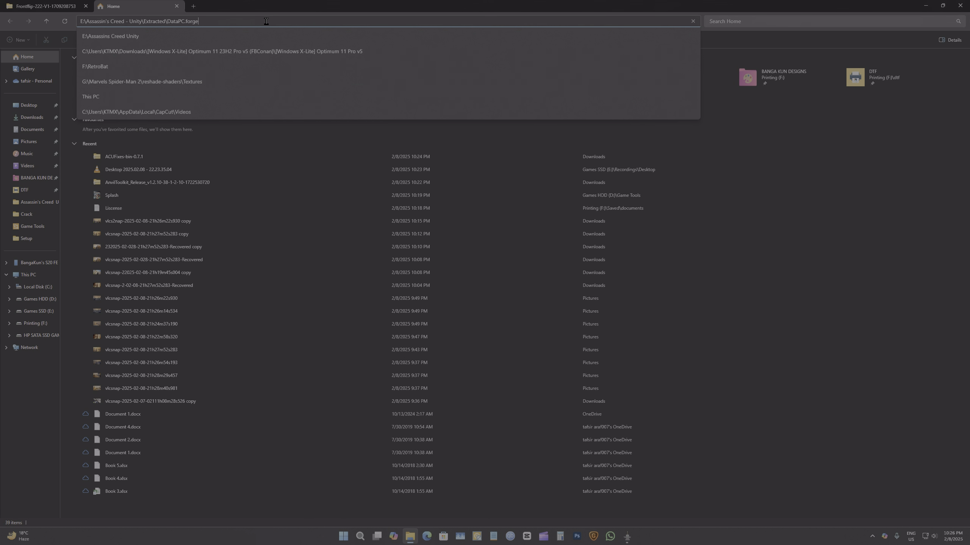
key("ctrl+v")
key("Return")
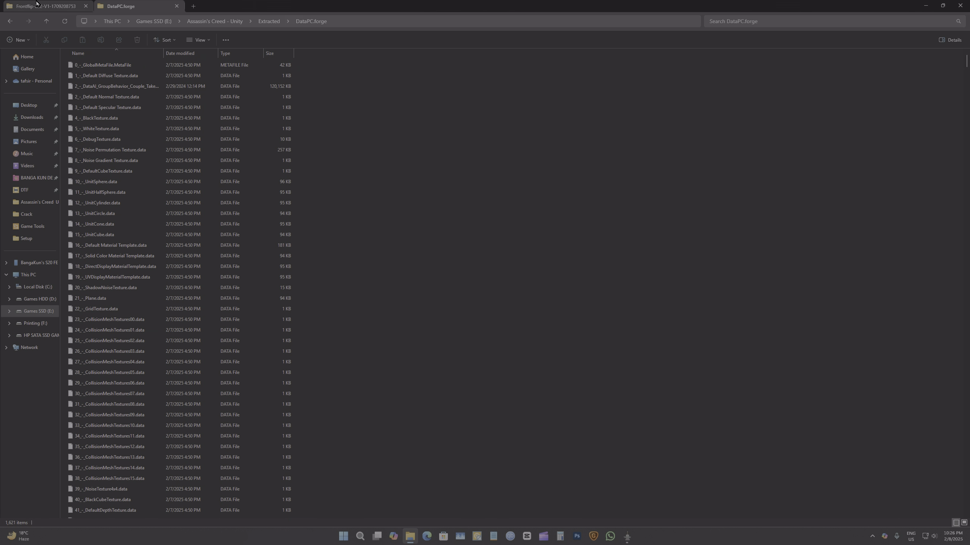
- Copy the Frontflip file 2_-_DataAI_GroupBehavior_Couple_TakeAway.data into the extracted DataPC.forge folder, replacing the existing file
left_click(37, 4)
right_click(98, 76)
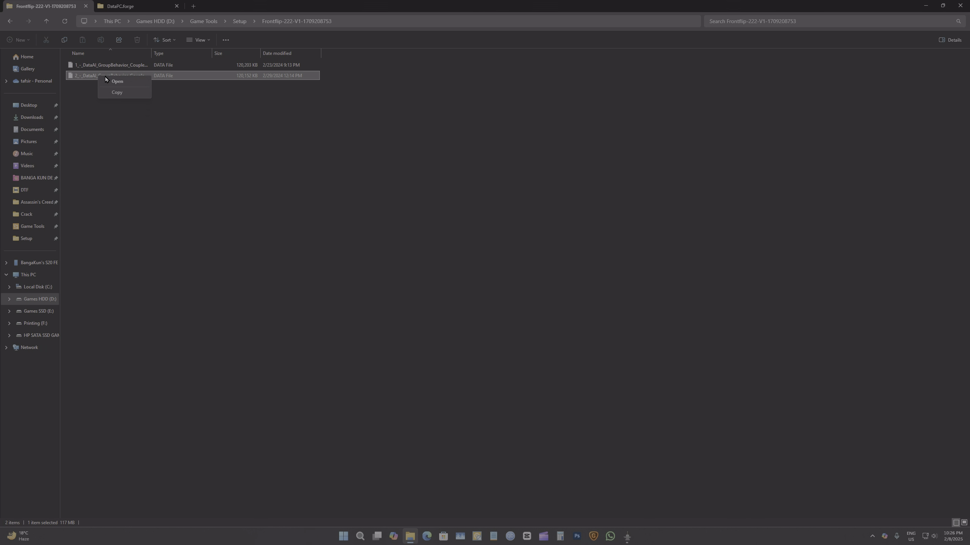
left_click(117, 92)
left_click(120, 6)
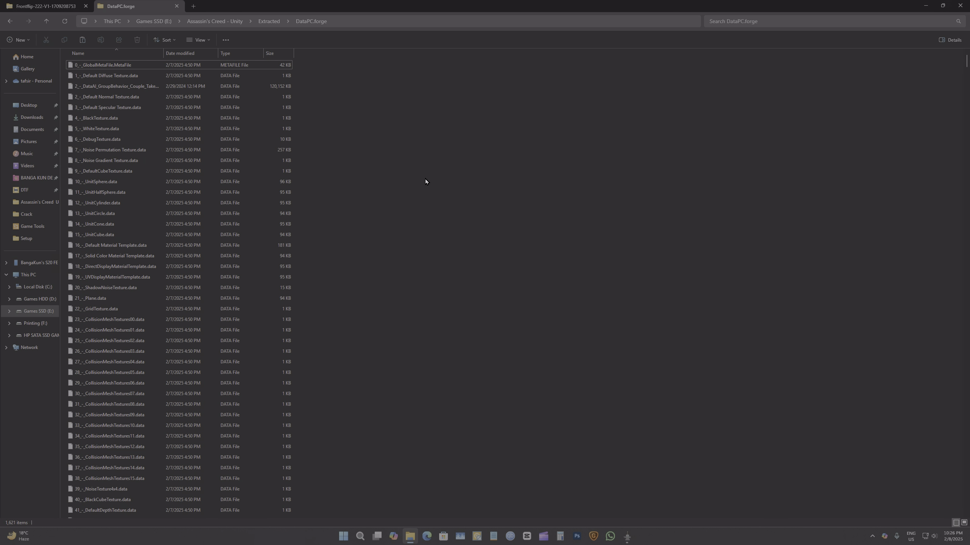
key("ctrl+v")
left_click(441, 214)
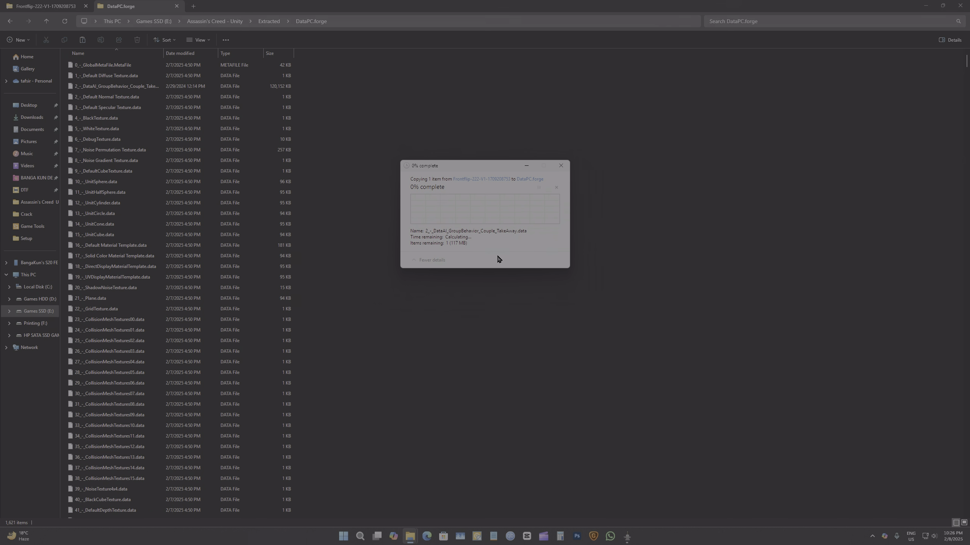
- Switch to AnvilToolkit, go up to the Extracted folder and repack DataPC.forge
left_click(627, 536)
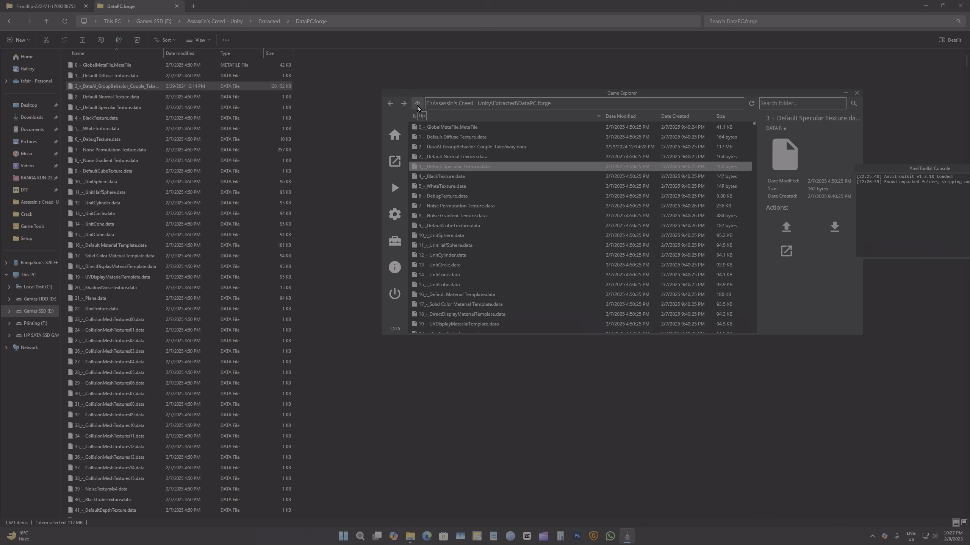
left_click(417, 105)
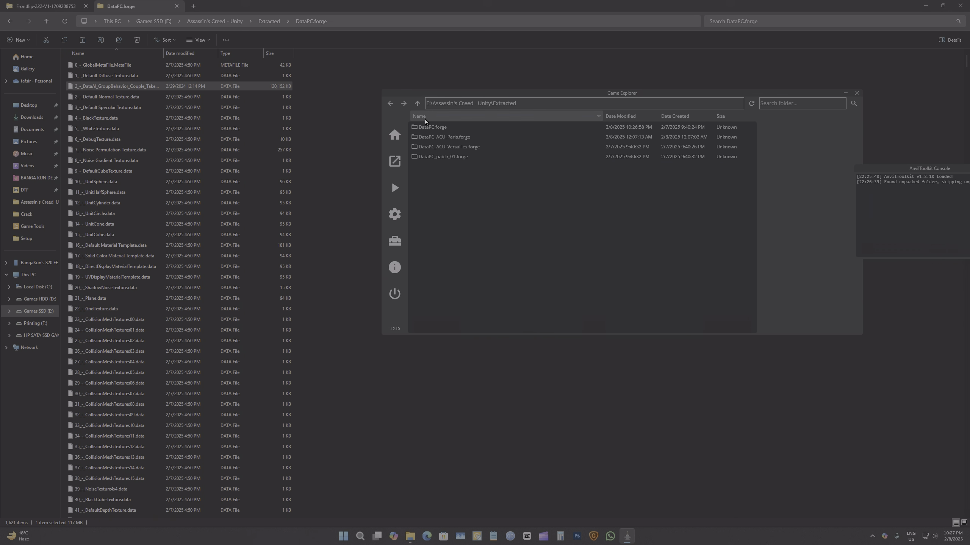
left_click(437, 127)
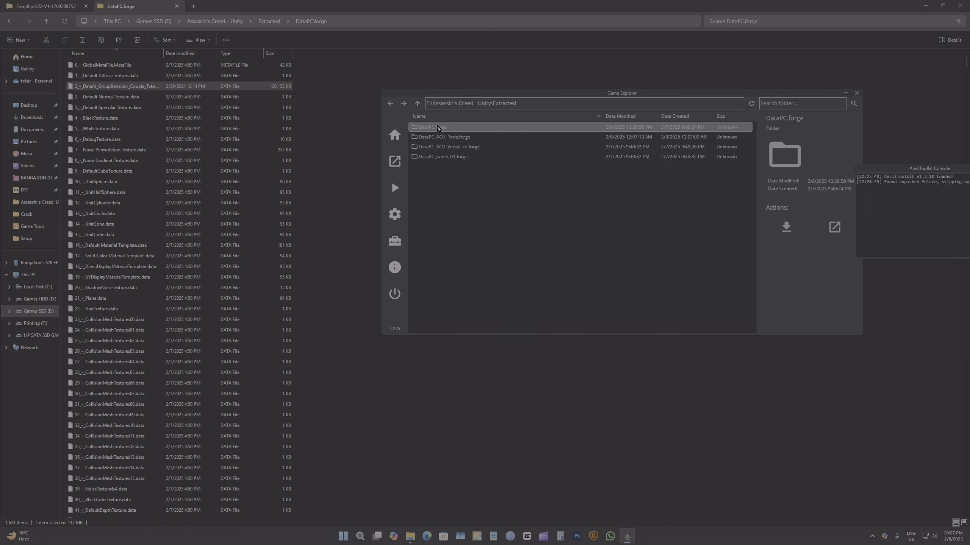
left_click(786, 229)
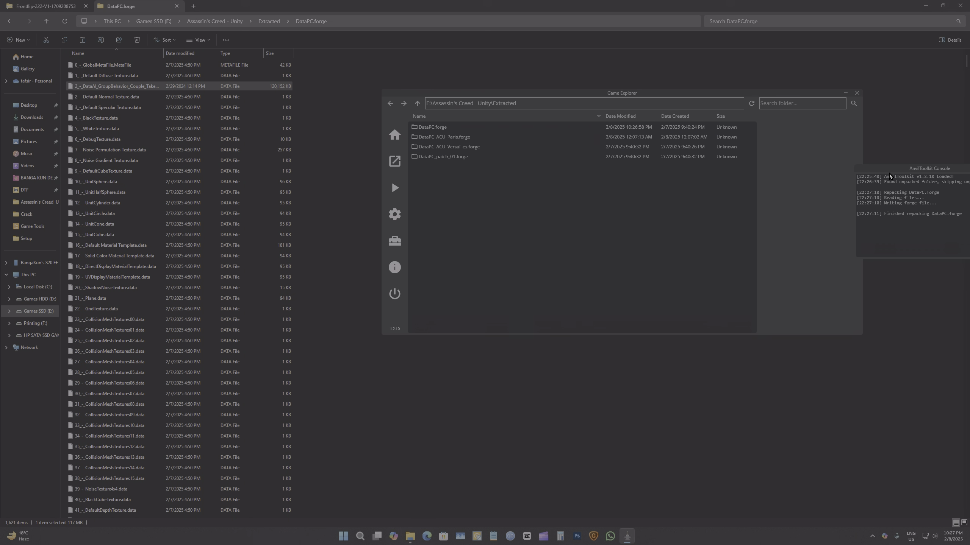
- Move the console into view to check the DataPC.forge repacking log, and close AnvilToolkit
left_click_drag(888, 170, 856, 176)
left_click_drag(852, 223, 934, 221)
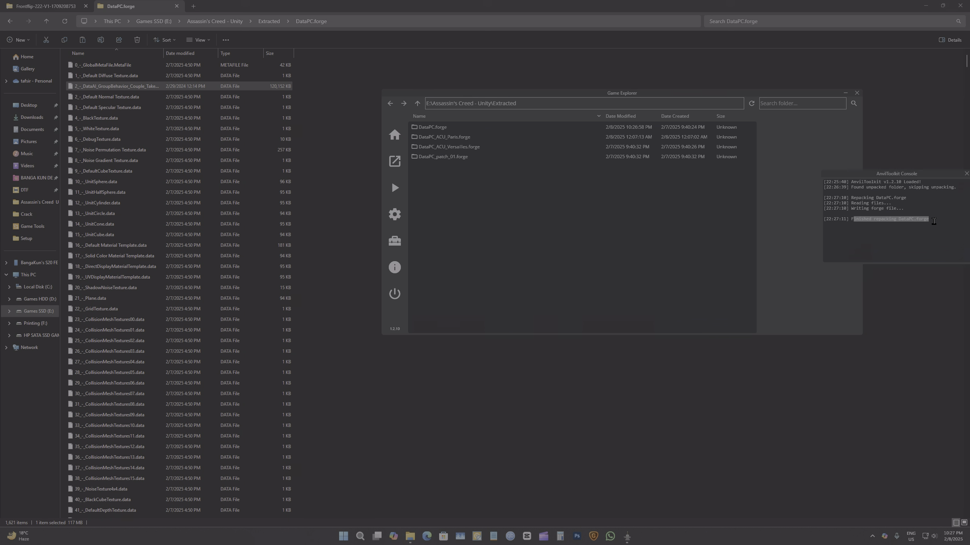
left_click(934, 222)
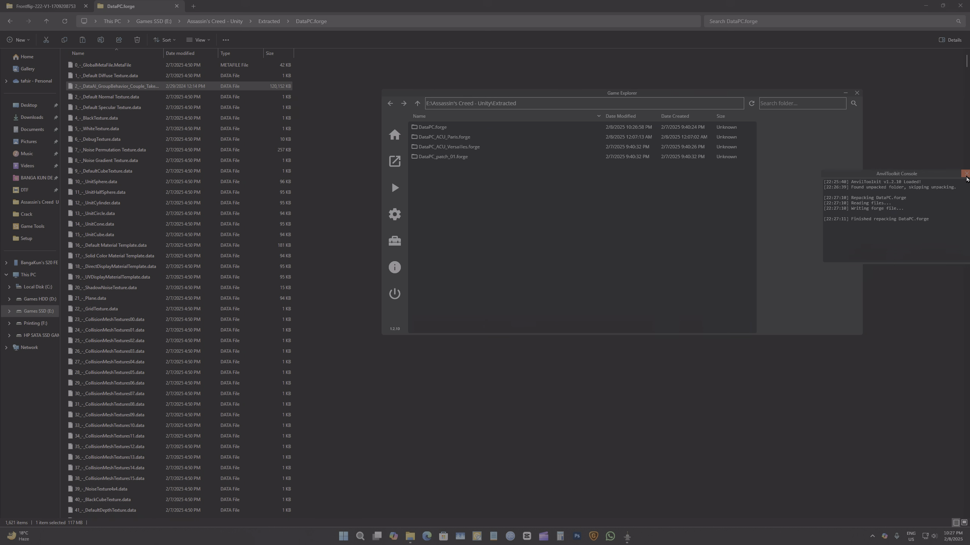
left_click(966, 176)
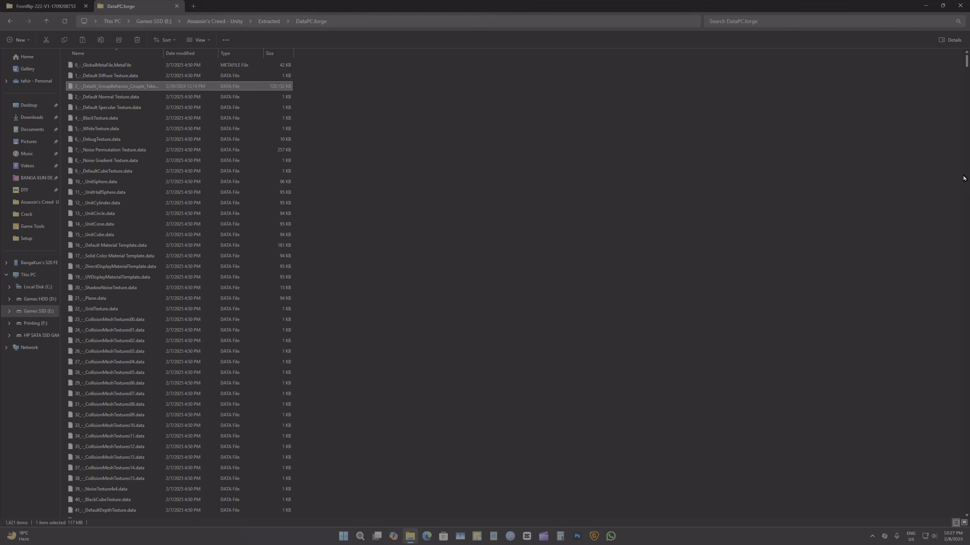
- Copy all three items from Setup's ACU FIXES folder into the Assassin's Creed - Unity folder on Games SSD (E:), replacing existing files
left_click(61, 7)
key("alt+Up")
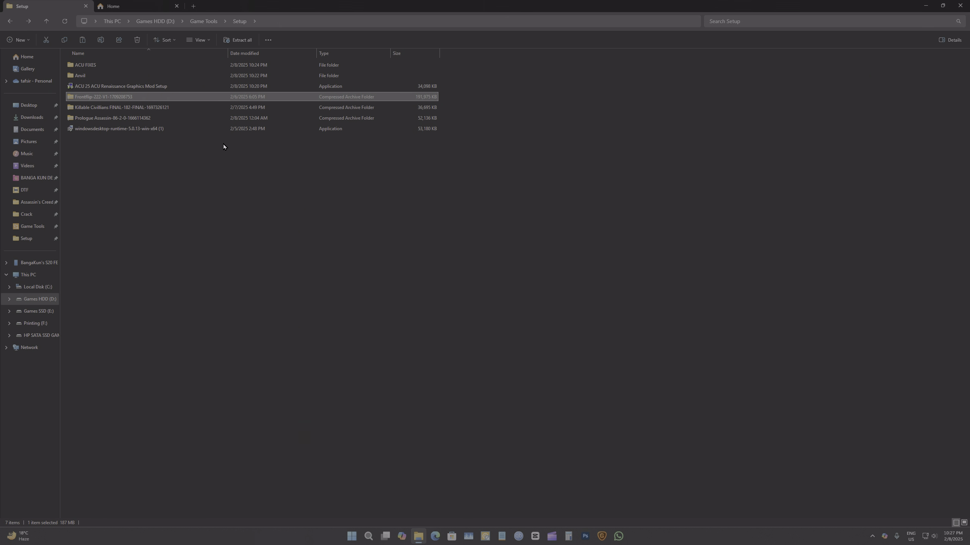
double_click(128, 67)
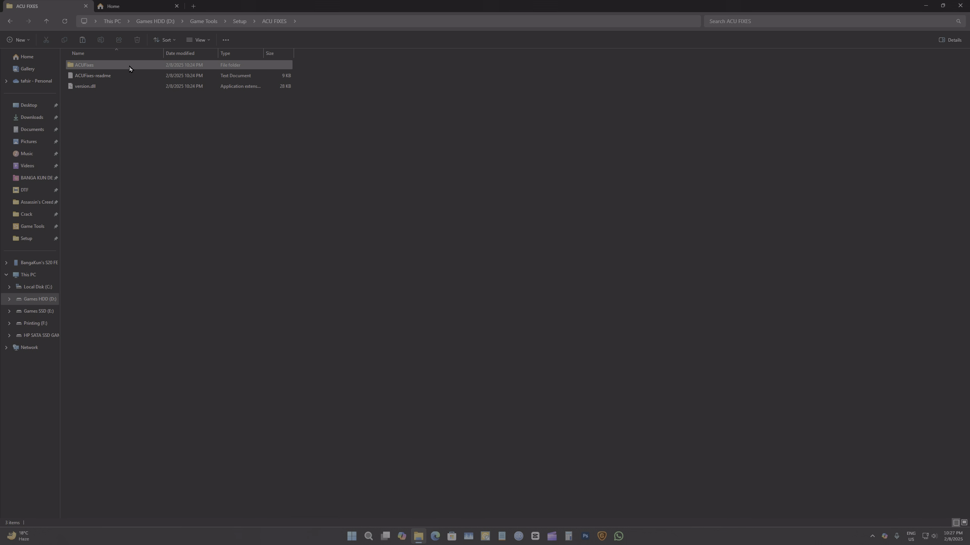
left_click_drag(137, 155, 95, 61)
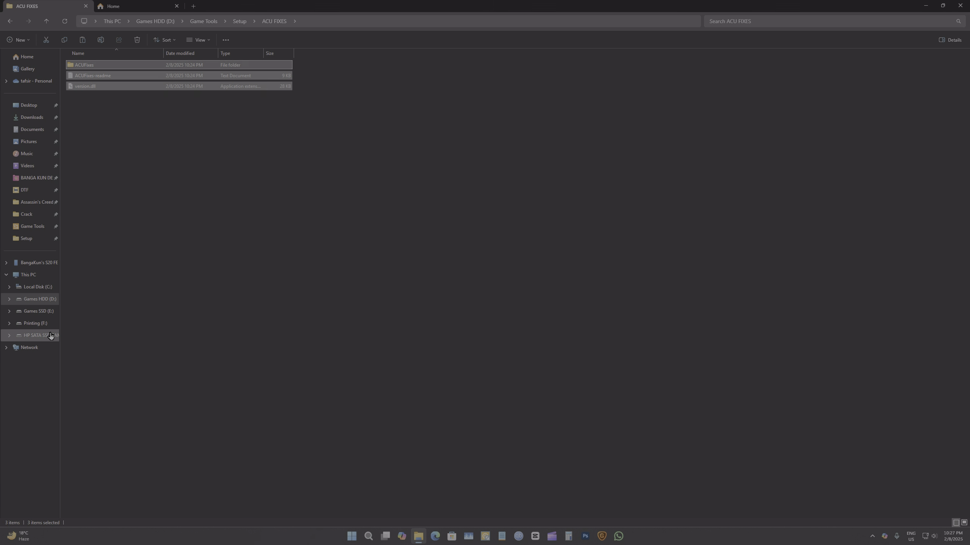
middle_click(39, 312)
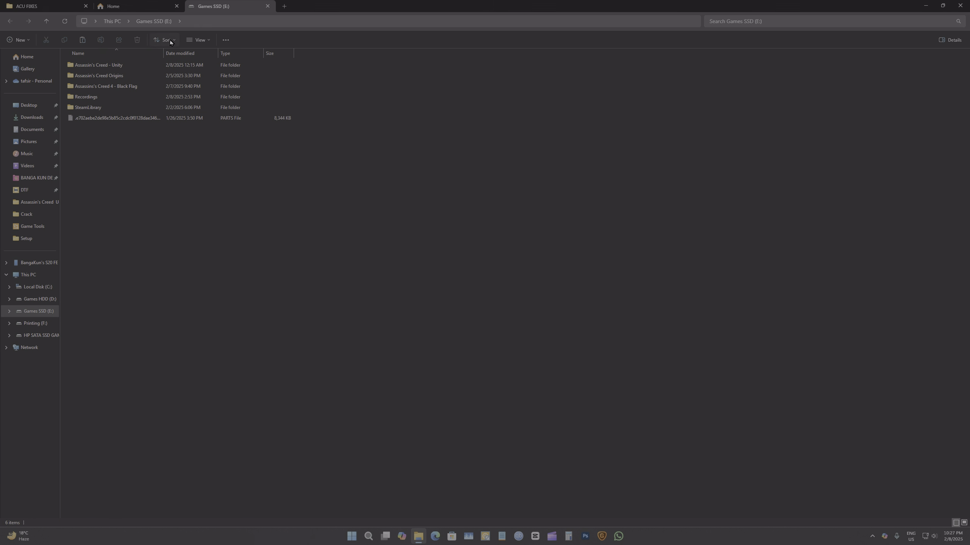
double_click(122, 67)
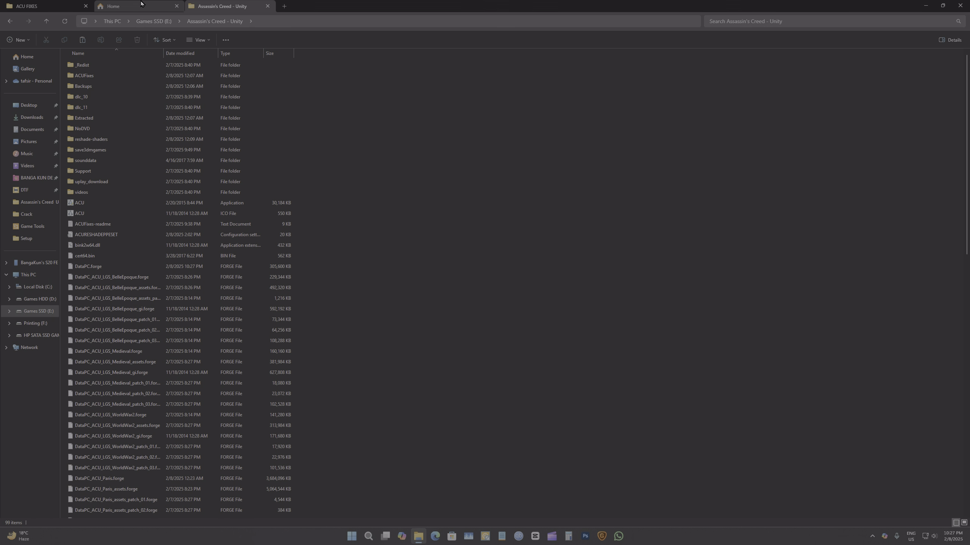
key("ctrl+v")
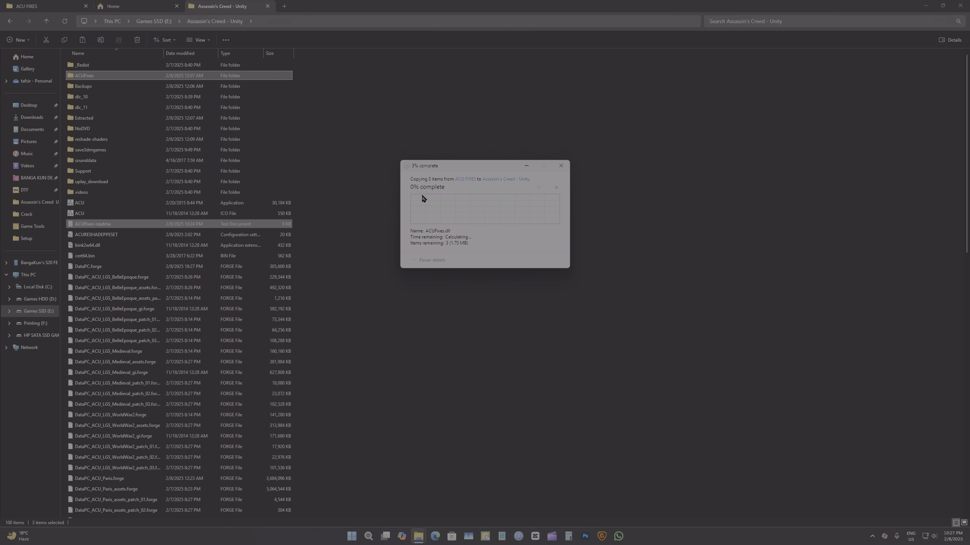
left_click(166, 207)
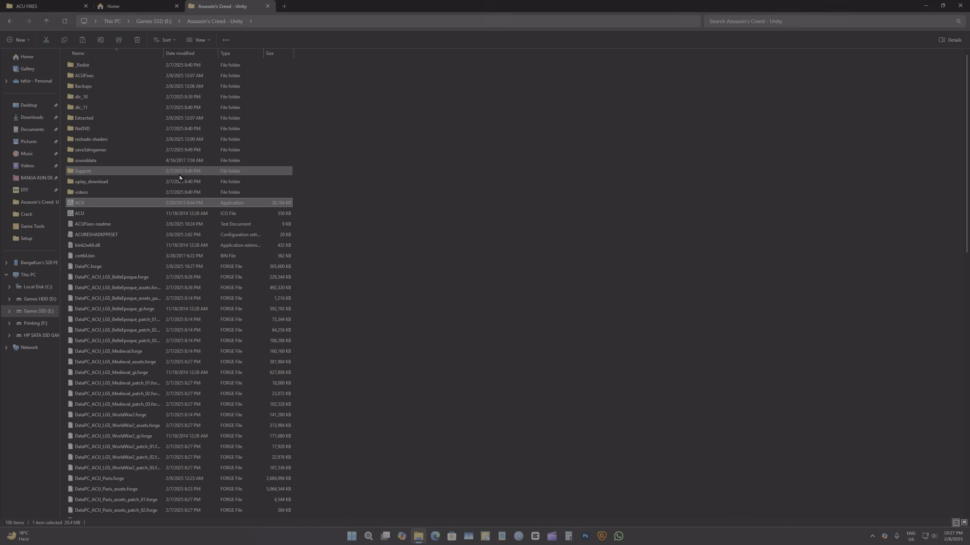
- Examine the ACUFixes folder in the game directory, return to the game folder and close the unused Home tab
left_click(146, 9)
left_click(210, 8)
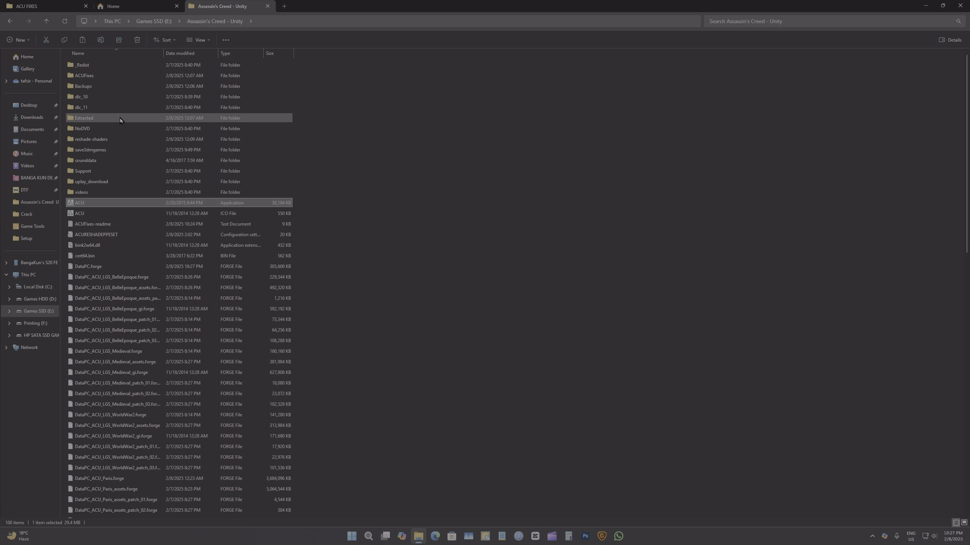
double_click(92, 75)
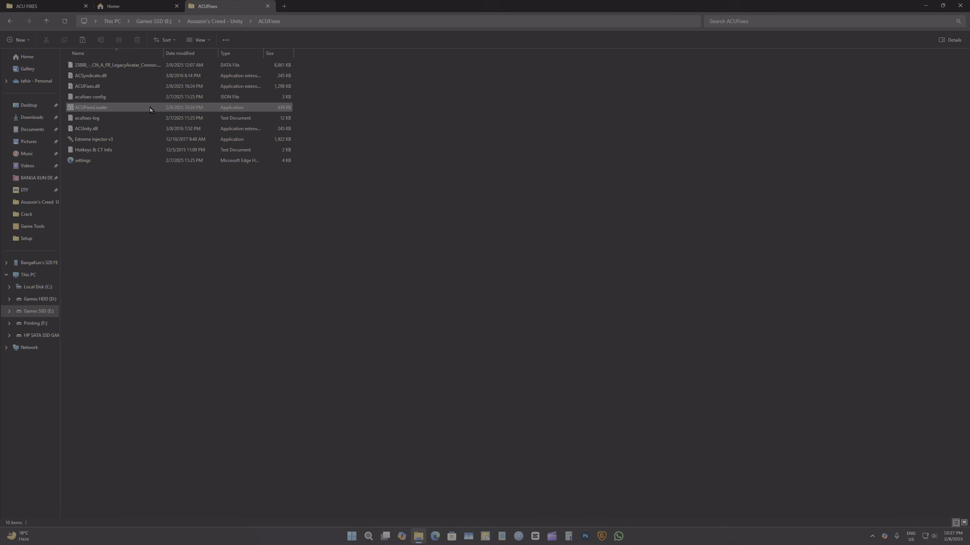
key("alt+Up")
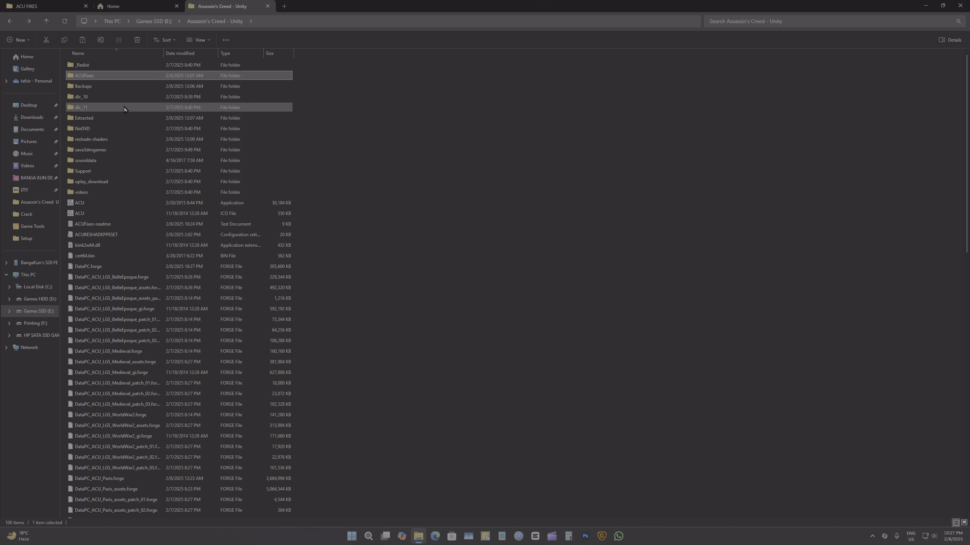
left_click(138, 4)
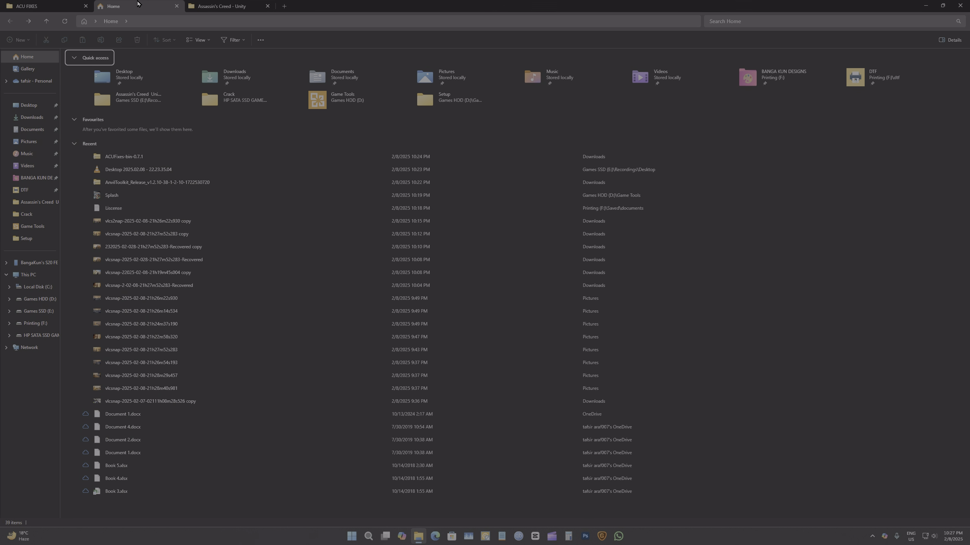
middle_click(138, 4)
- Launch ACU 25 ACU Renaissance Graphics Mod Setup from the Setup folder, allow it to make changes and accept its license agreement
key("alt+Up")
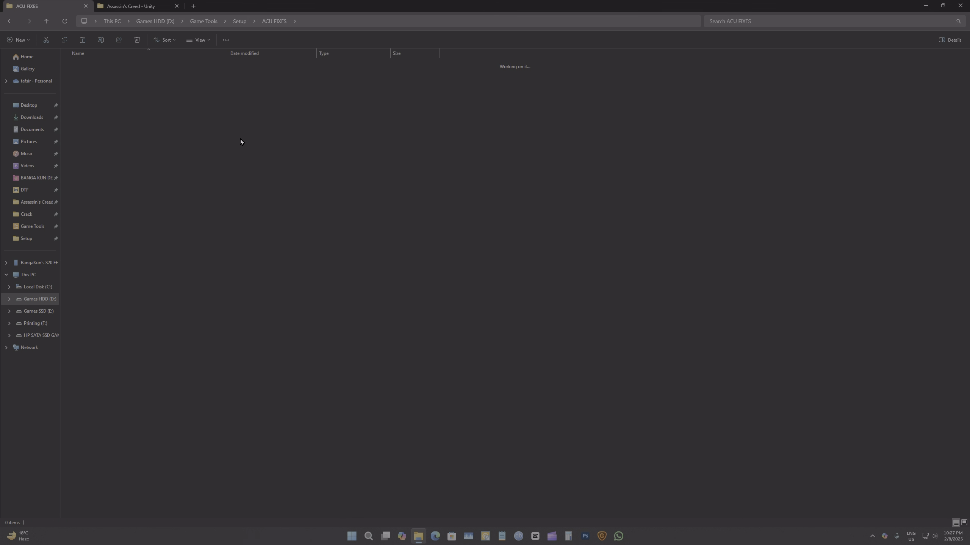
left_click(102, 86)
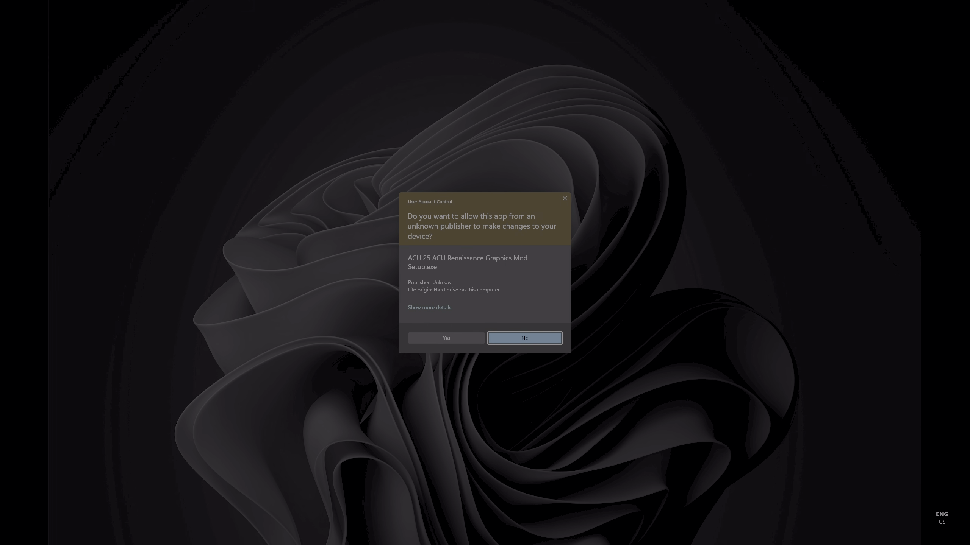
left_click(447, 338)
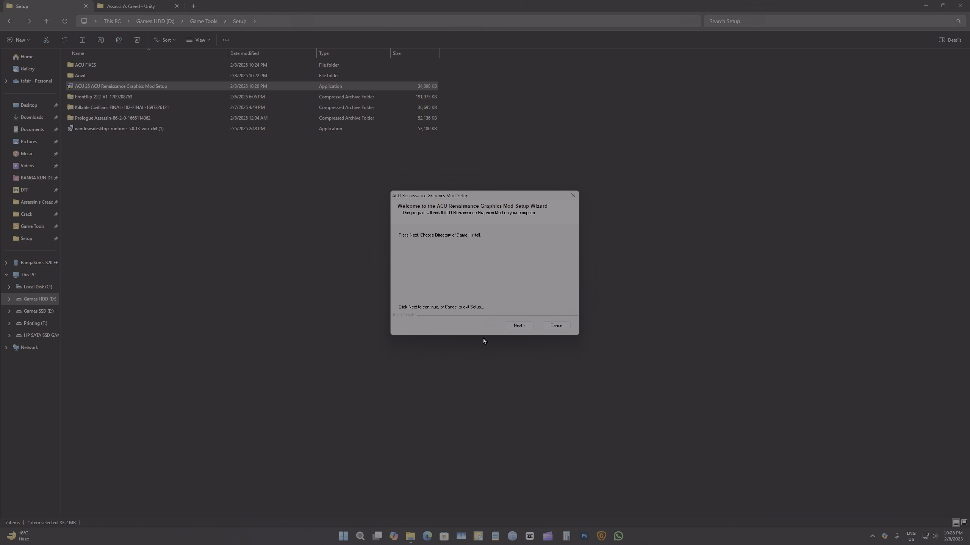
left_click(518, 325)
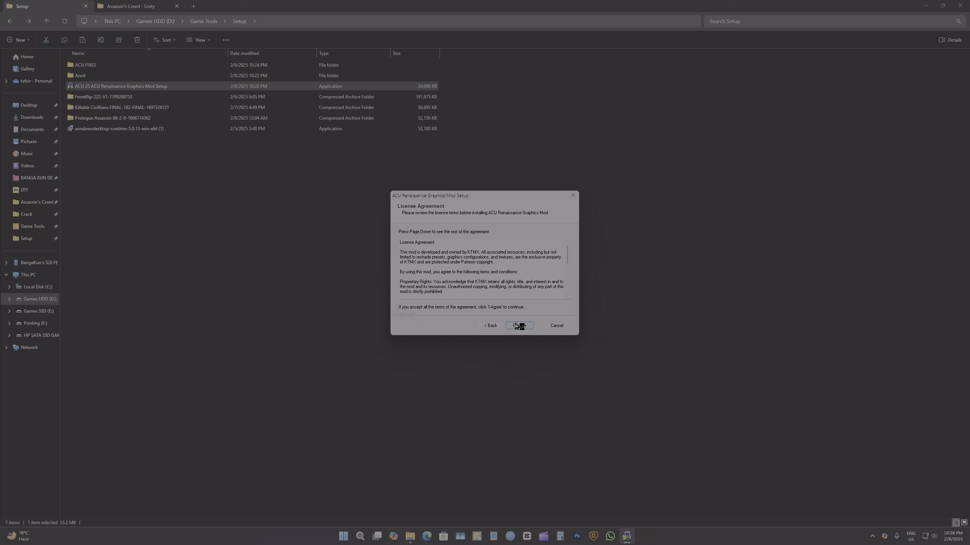
left_click(515, 325)
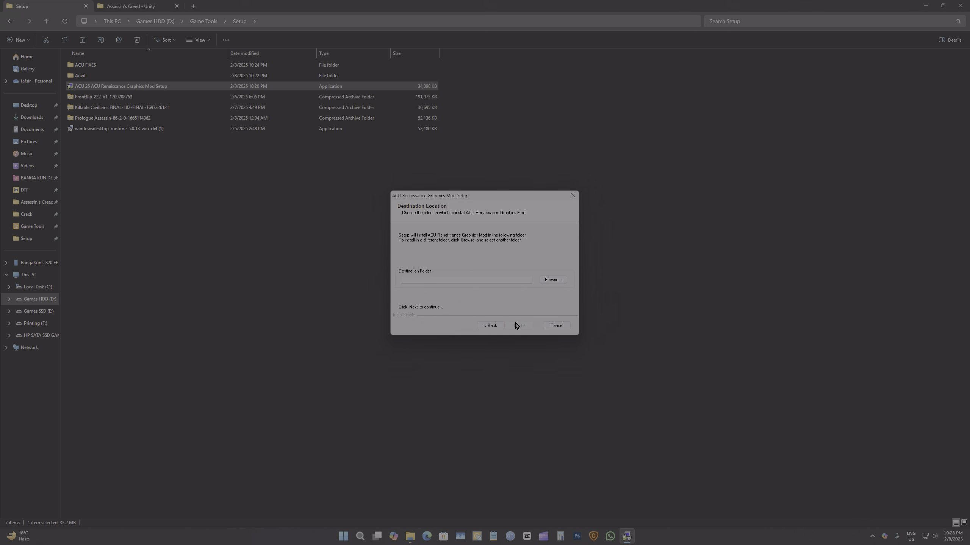
- Set the graphics mod's destination folder to E:\Assassin's Creed - Unity
left_click(550, 283)
left_click(435, 338)
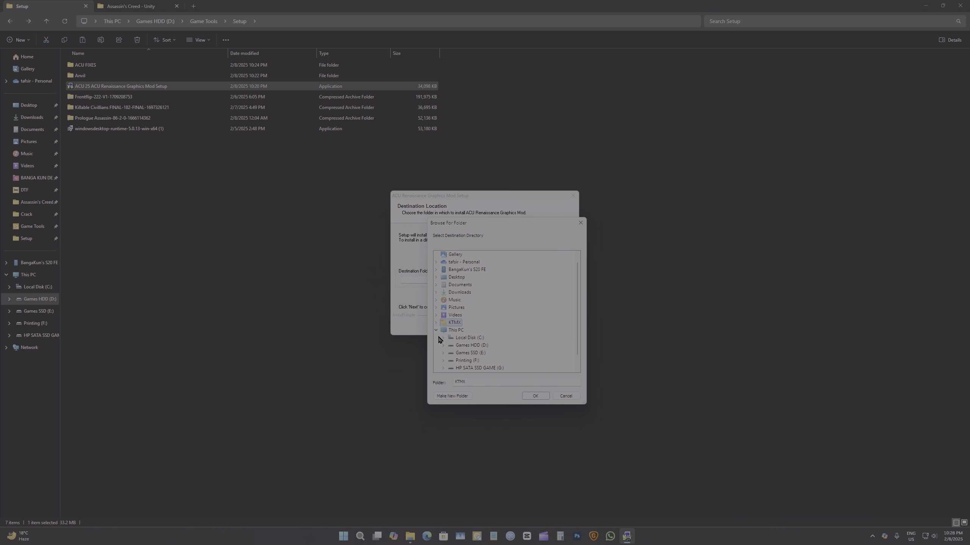
scroll(454, 356, "down", 1)
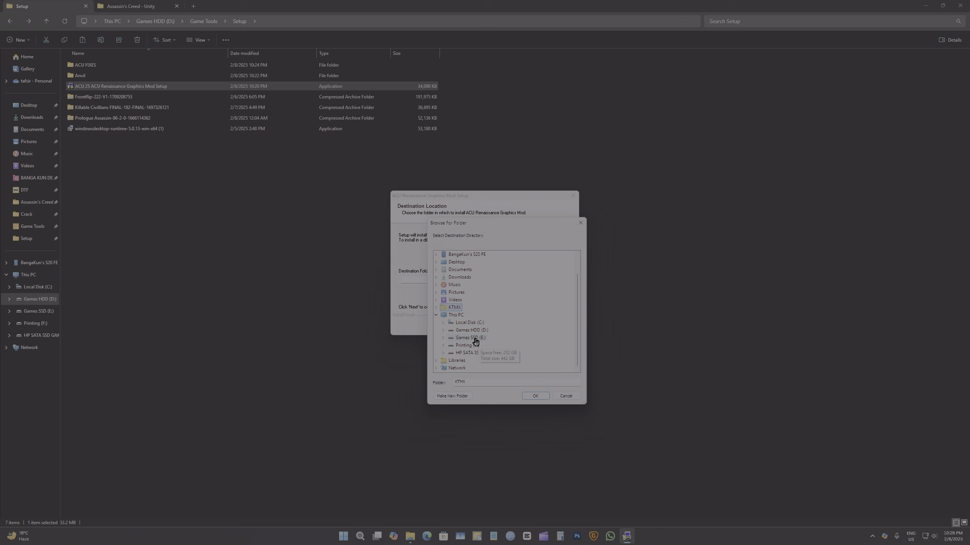
left_click(475, 339)
left_click(501, 339)
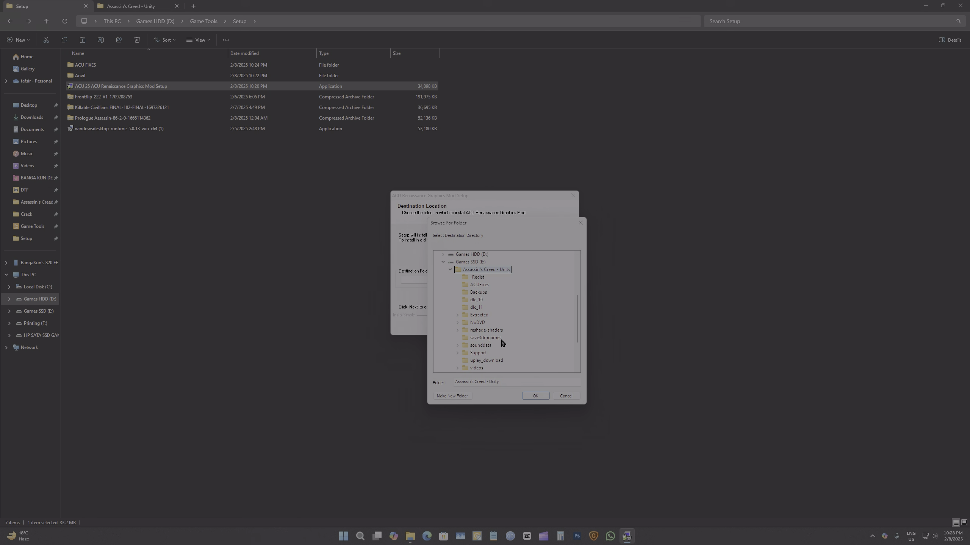
left_click(534, 396)
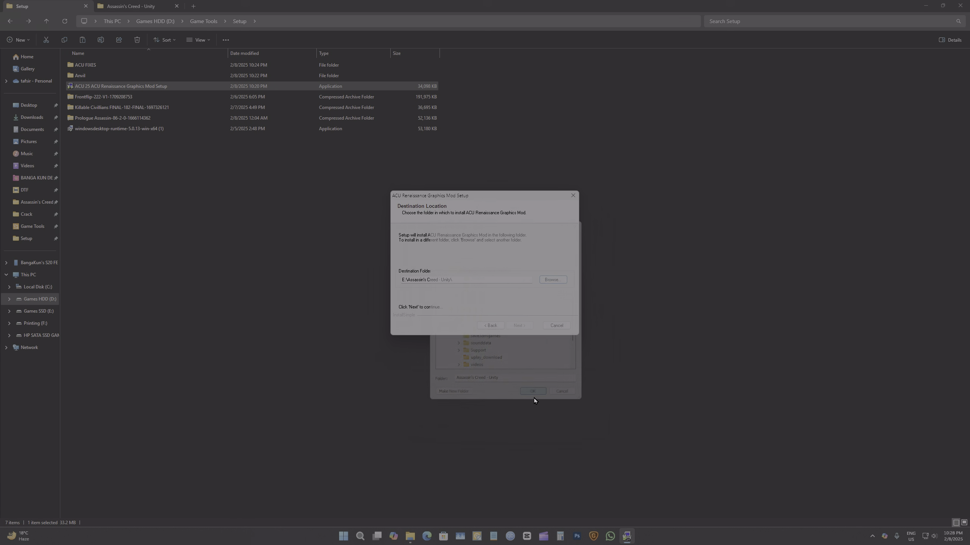
- Install the ACU Renaissance Graphics Mod and finish the setup wizard
left_click(519, 326)
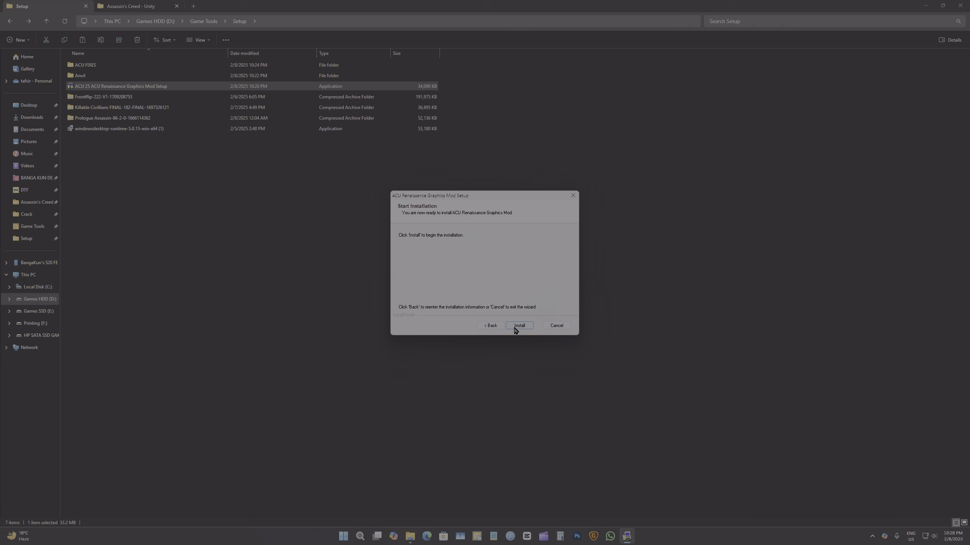
left_click(521, 328)
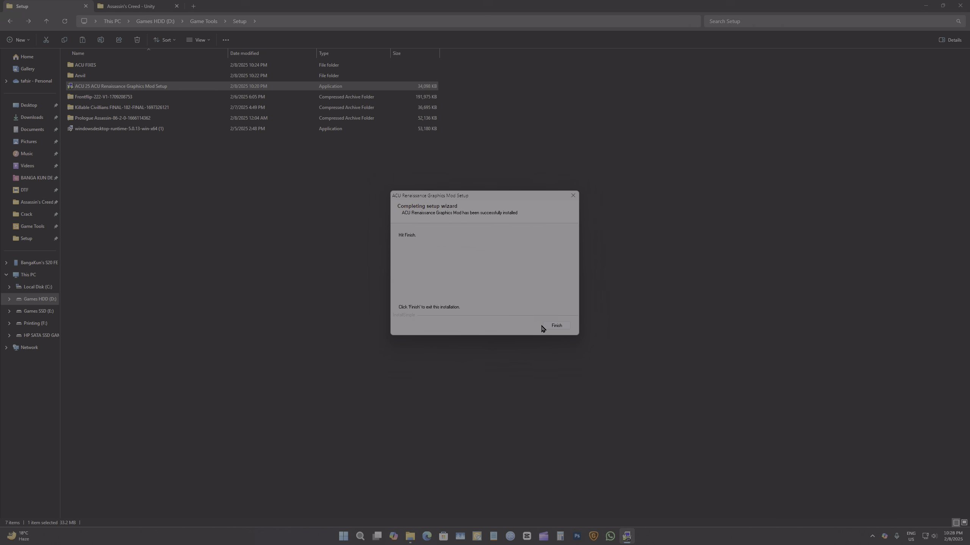
left_click(548, 326)
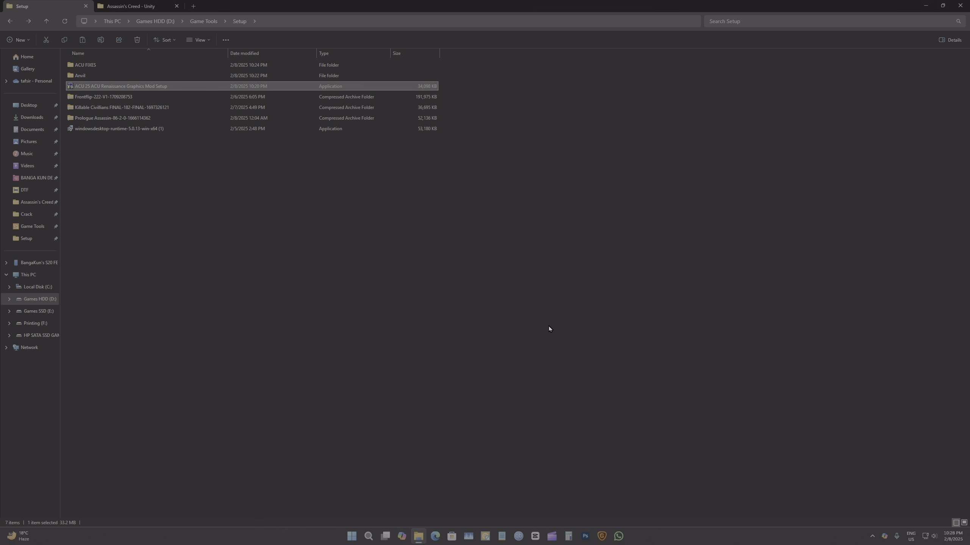